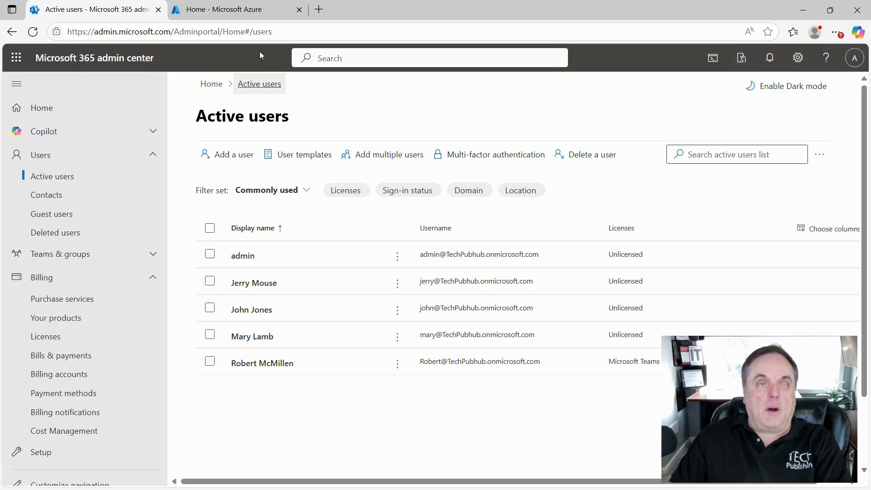
Switch from the Microsoft 365 admin center to the Azure portal home page
{"action": "left_click", "coordinate": [243, 11]}
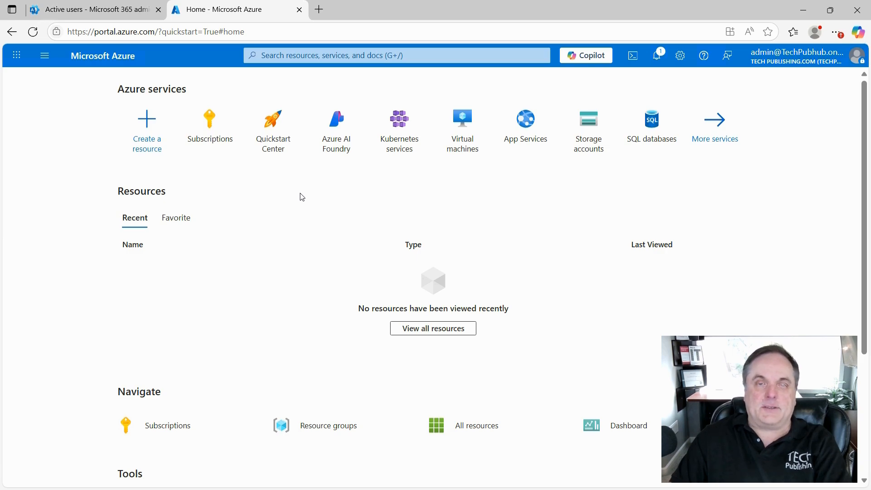
Go to Virtual machines and expand the Create menu of compute resource types
{"action": "left_click", "coordinate": [452, 142]}
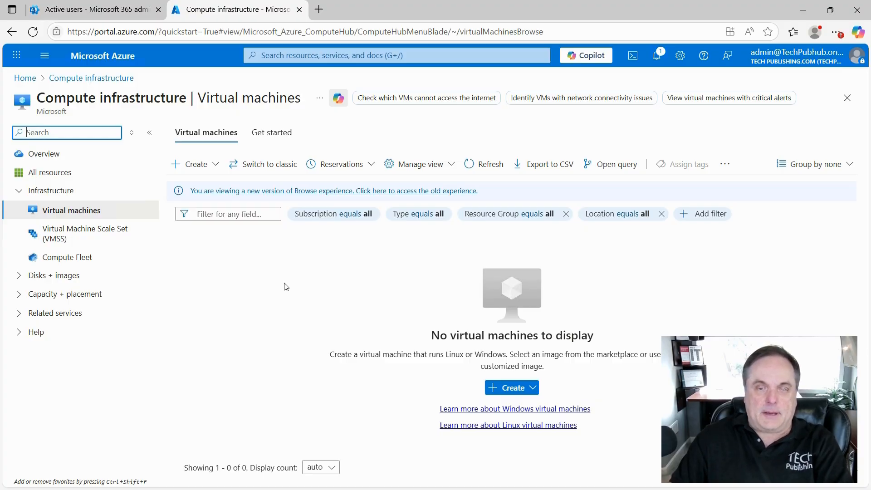
{"action": "left_click", "coordinate": [512, 388]}
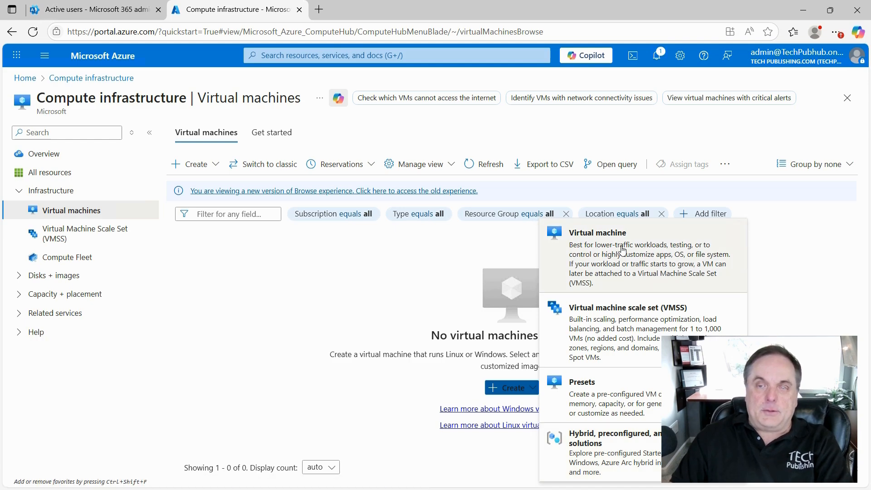
Start a single virtual machine and review the subscription and existing resource group options
{"action": "left_click", "coordinate": [585, 252]}
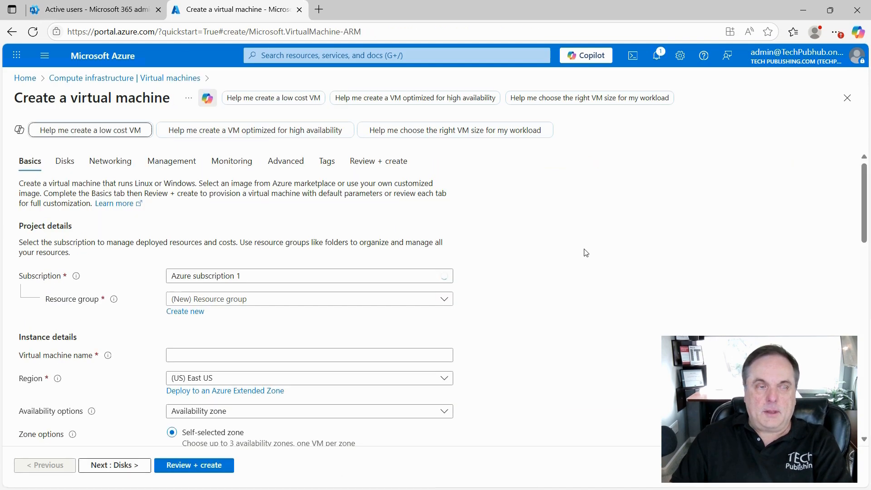
{"action": "scroll", "coordinate": [520, 304], "scroll_direction": "down", "scroll_amount": 1}
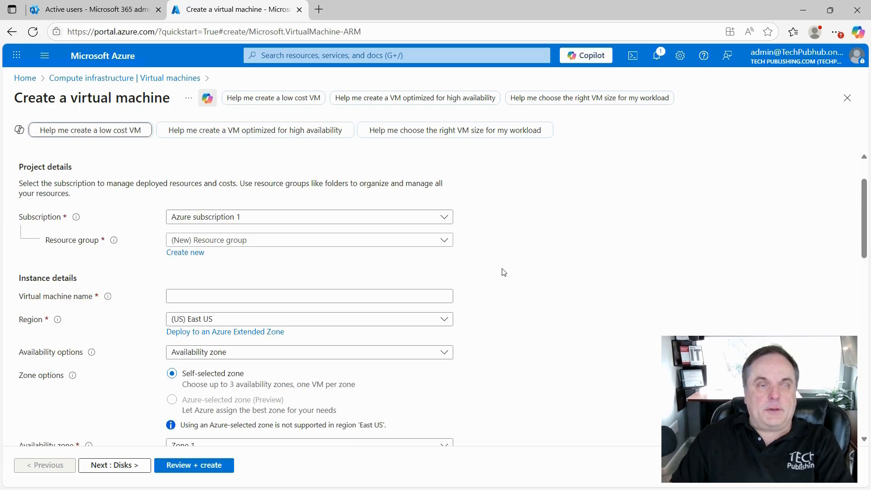
{"action": "left_click", "coordinate": [445, 217]}
{"action": "left_click", "coordinate": [517, 216]}
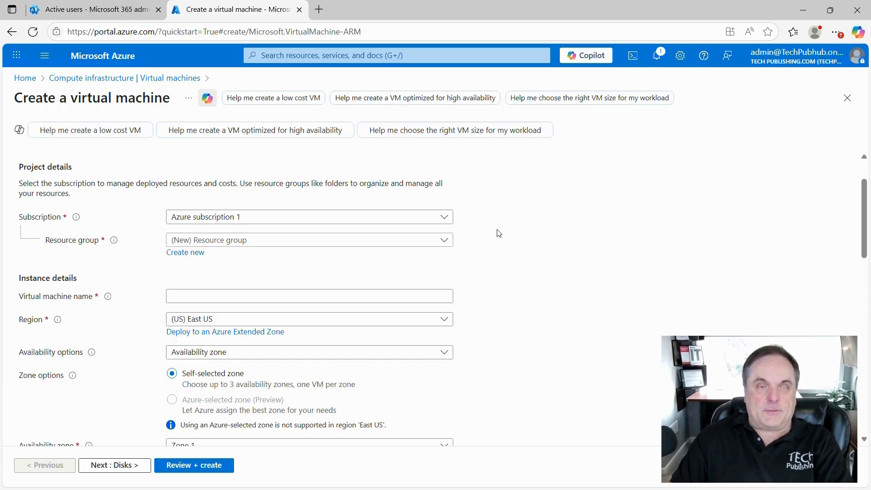
{"action": "left_click", "coordinate": [444, 242]}
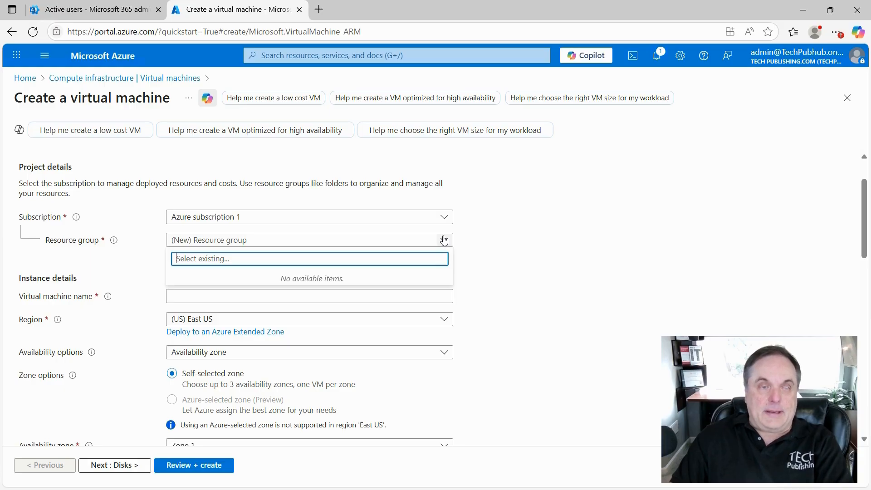
{"action": "left_click", "coordinate": [366, 242]}
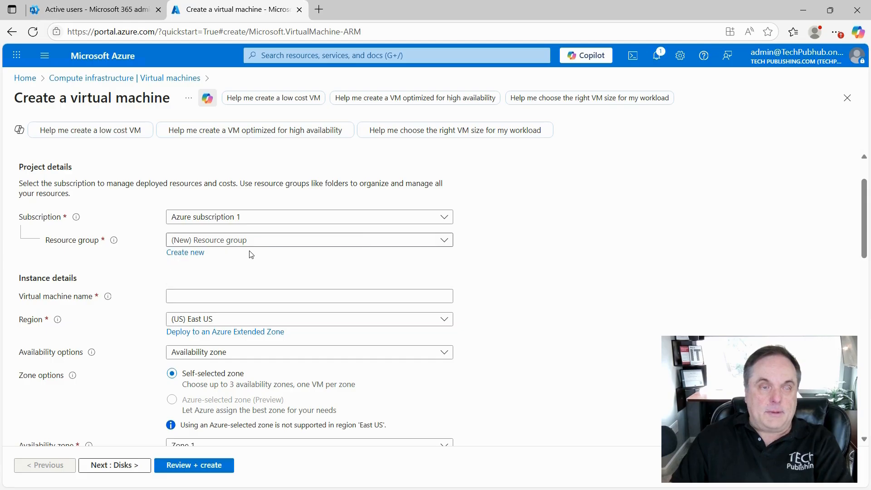
Create a new resource group named RG1 for the VM
{"action": "left_click", "coordinate": [187, 252]}
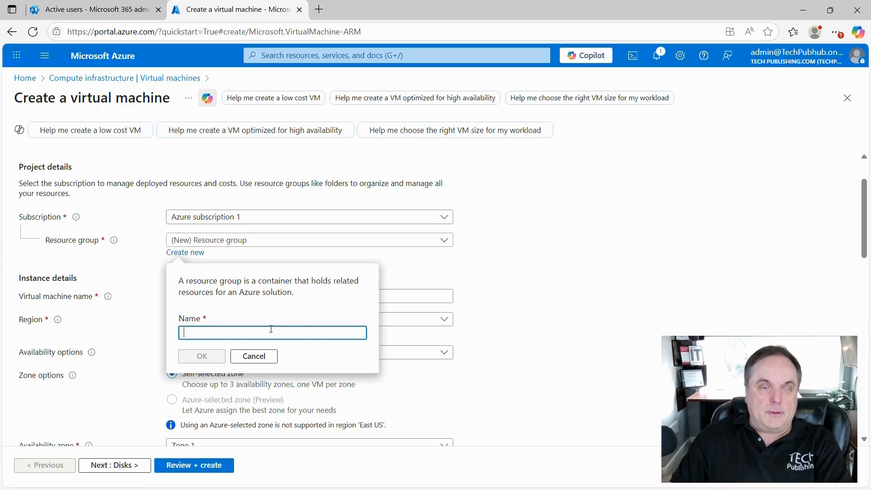
{"action": "type", "text": "RG1"}
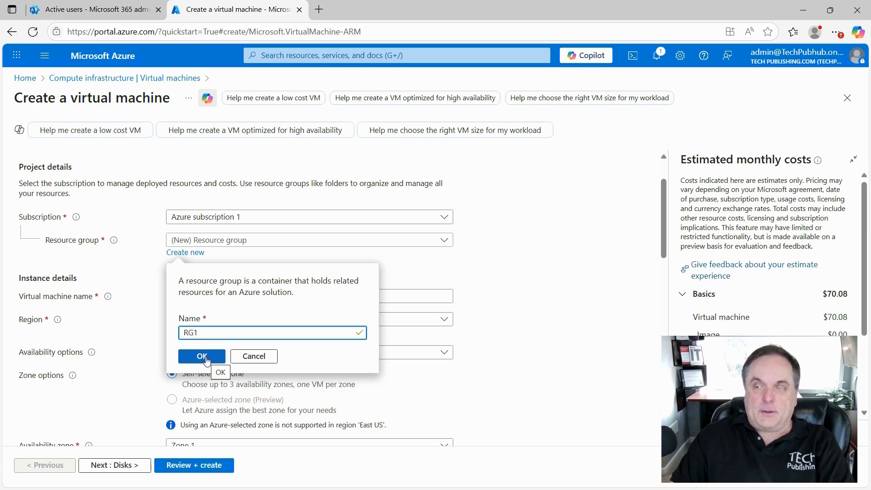
{"action": "left_click", "coordinate": [204, 357]}
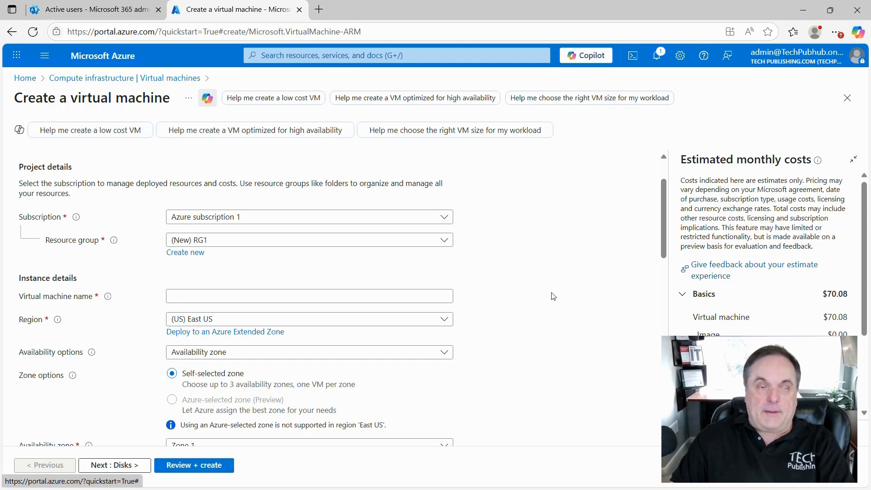
Name the virtual machine vm1 and set its region to (US) West US
{"action": "scroll", "coordinate": [552, 297], "scroll_direction": "down", "scroll_amount": 2}
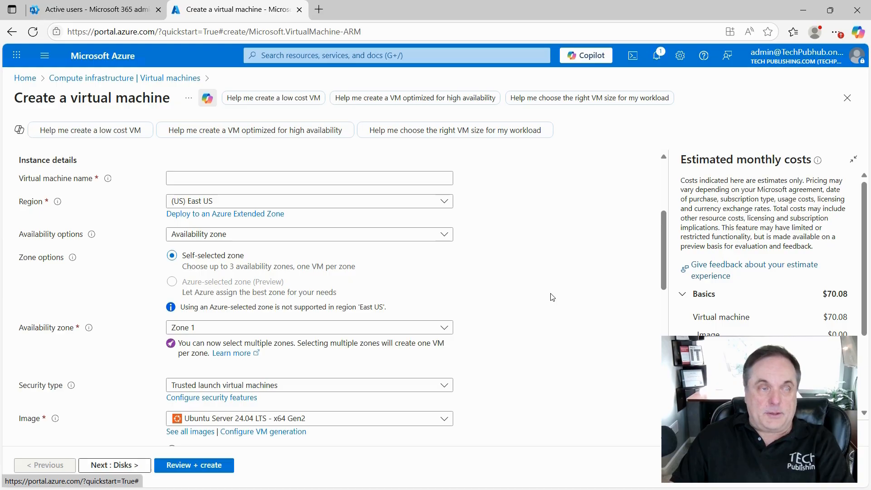
{"action": "scroll", "coordinate": [552, 295], "scroll_direction": "up", "scroll_amount": 1}
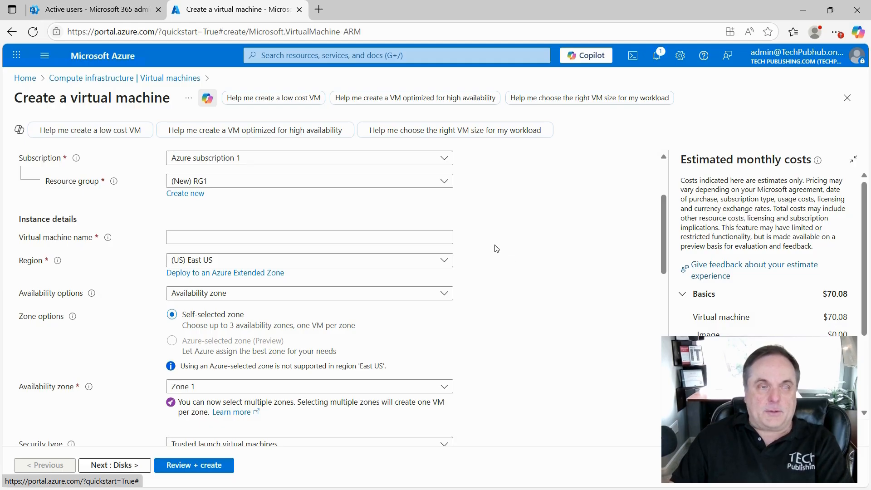
{"action": "left_click", "coordinate": [217, 233]}
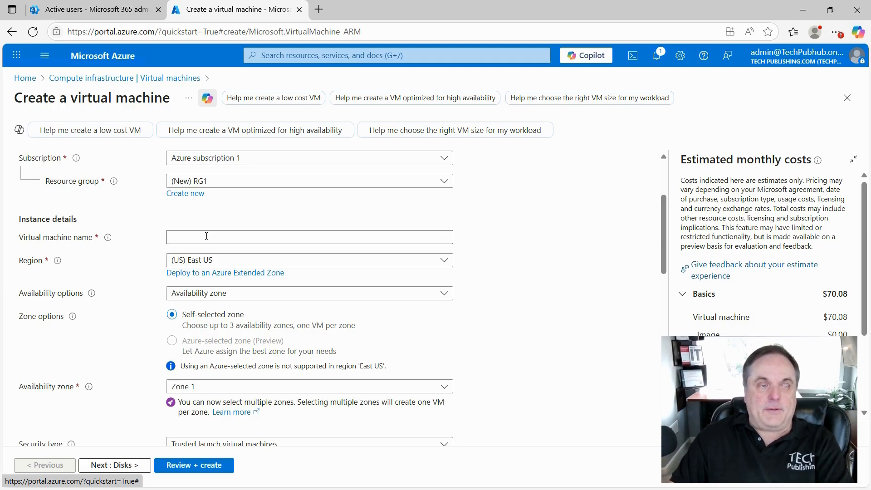
{"action": "type", "text": "vm1"}
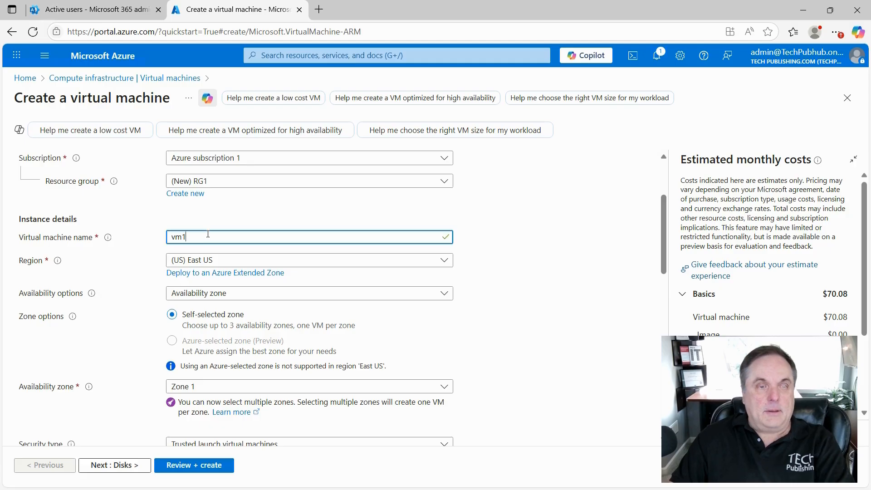
{"action": "left_click", "coordinate": [440, 264]}
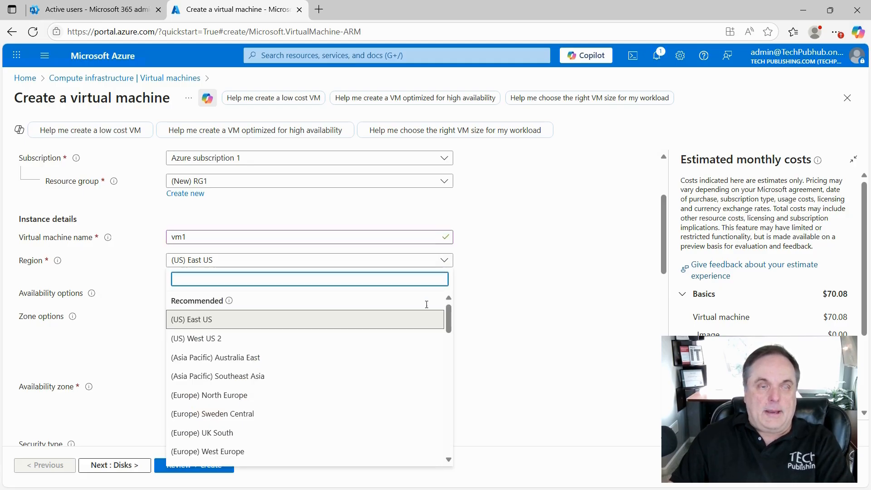
{"action": "scroll", "coordinate": [396, 368], "scroll_direction": "down", "scroll_amount": 10}
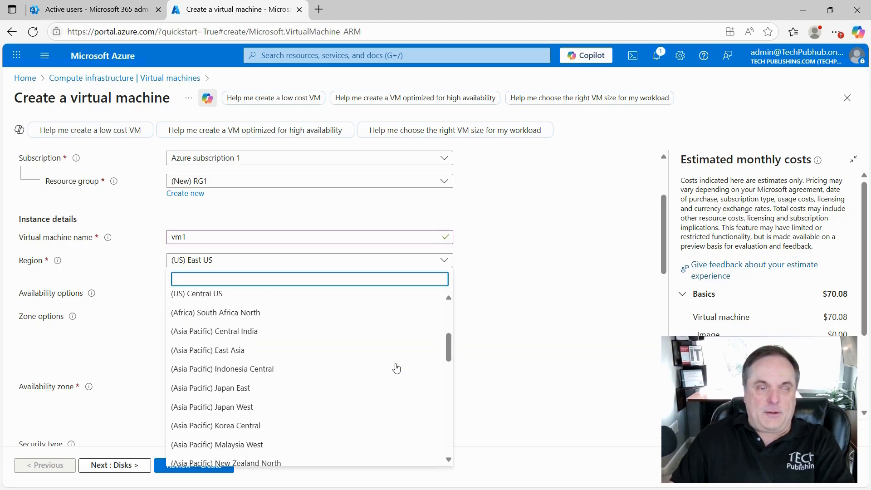
{"action": "scroll", "coordinate": [397, 368], "scroll_direction": "down", "scroll_amount": 3}
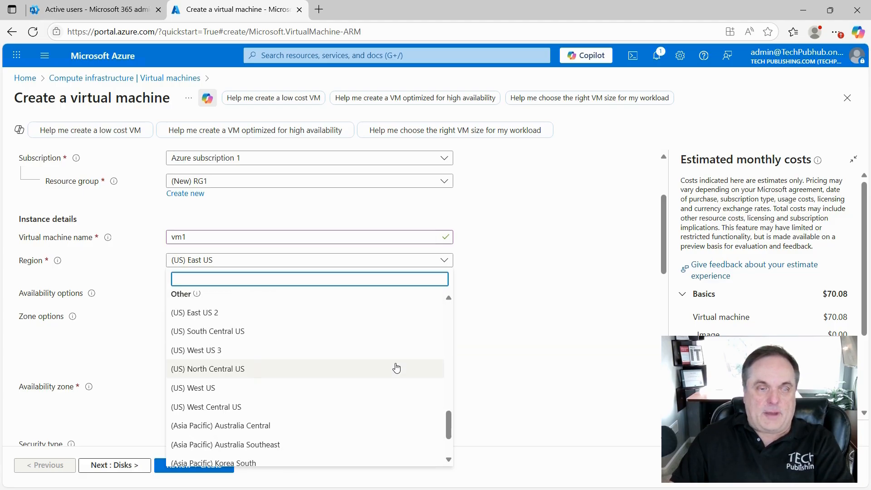
{"action": "left_click", "coordinate": [336, 388]}
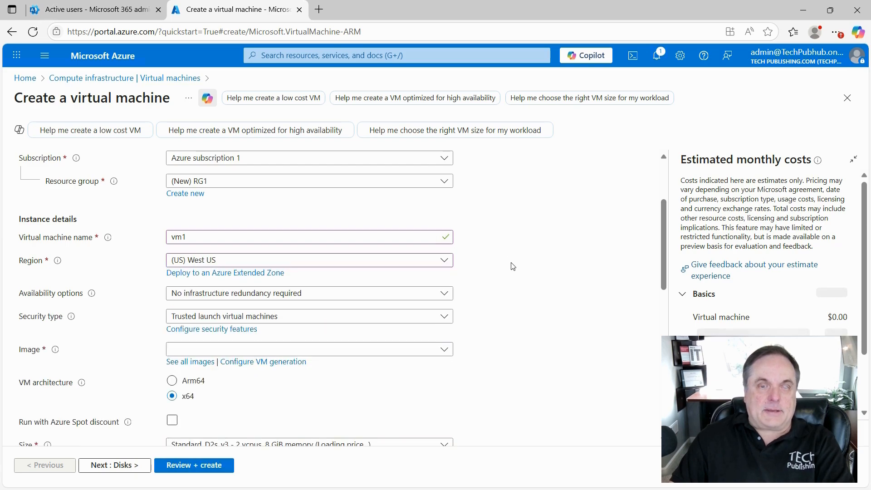
Set availability options to No infrastructure redundancy required
{"action": "left_click", "coordinate": [448, 297]}
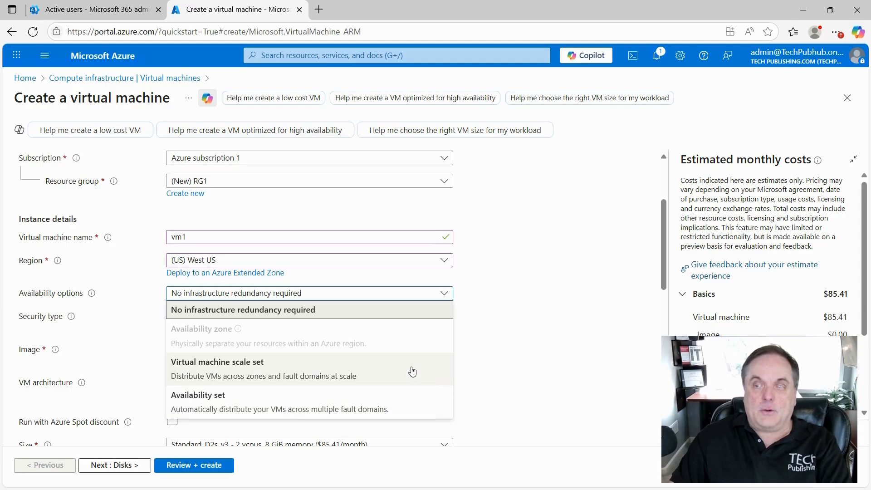
{"action": "left_click", "coordinate": [405, 401]}
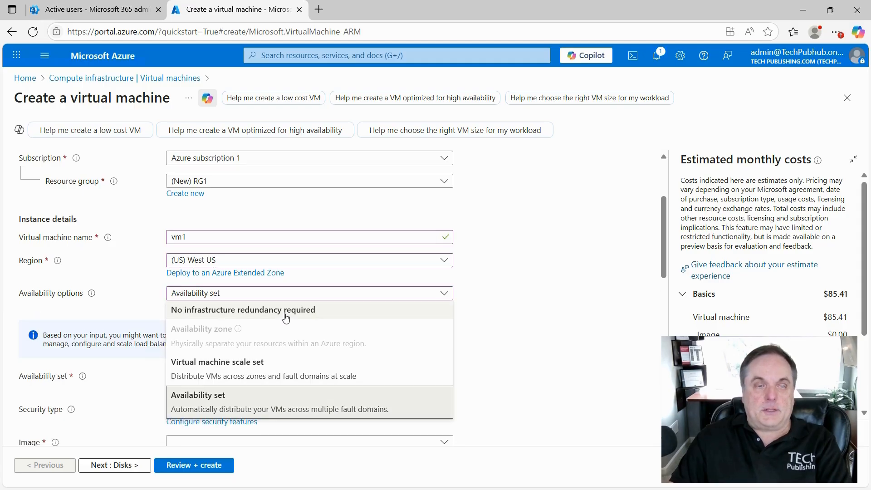
{"action": "left_click", "coordinate": [286, 316]}
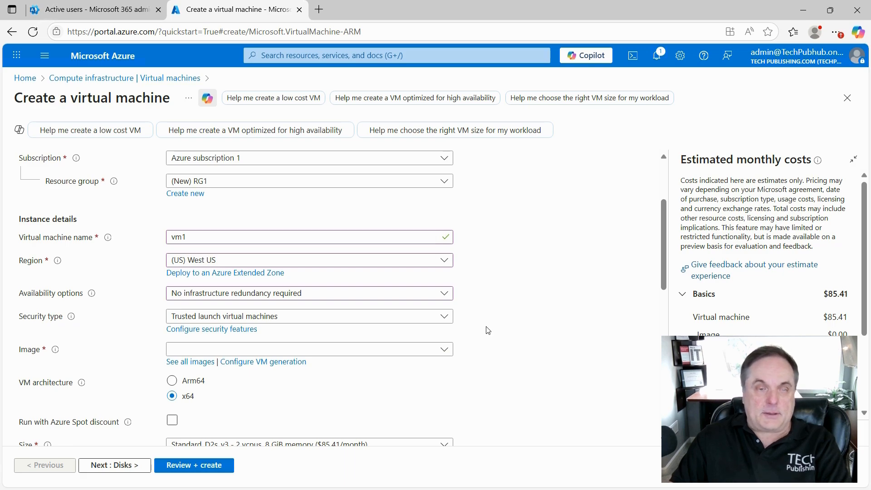
{"action": "scroll", "coordinate": [511, 358], "scroll_direction": "down", "scroll_amount": 3}
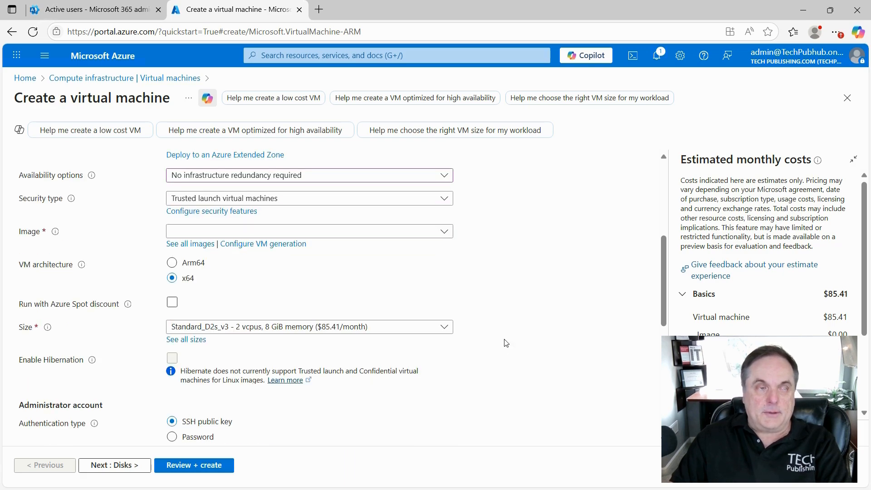
Select the Windows Server 2025 Datacenter: Azure Edition - x64 Gen2 image
{"action": "left_click", "coordinate": [445, 233]}
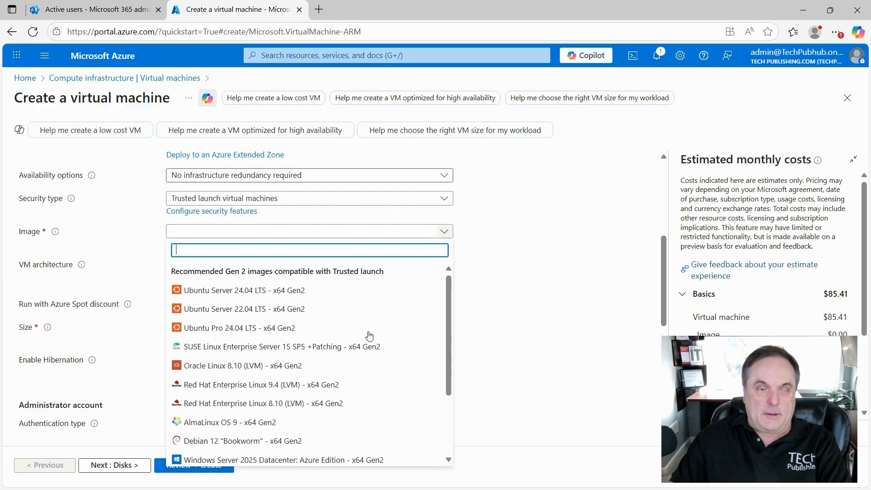
{"action": "scroll", "coordinate": [352, 364], "scroll_direction": "down", "scroll_amount": 2}
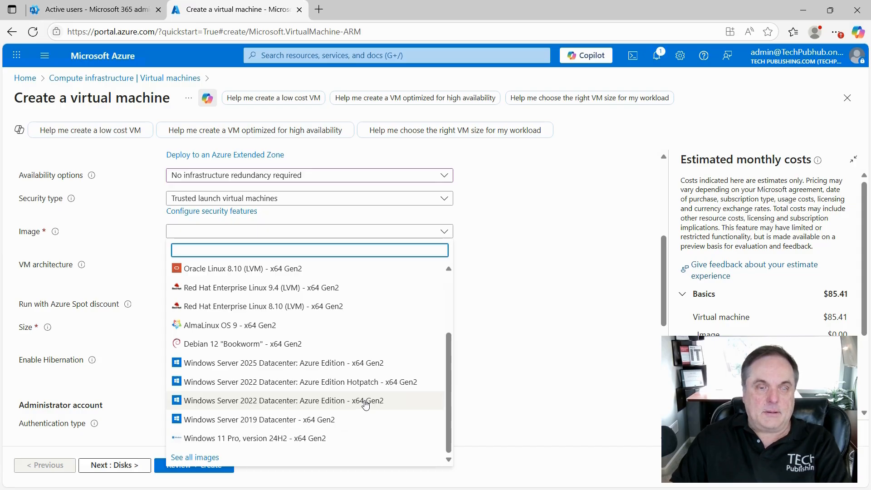
{"action": "left_click", "coordinate": [379, 363]}
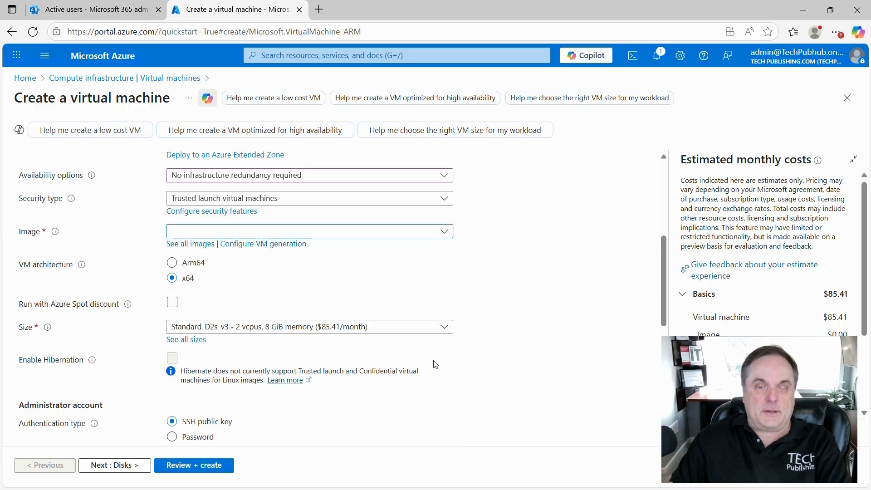
Set administrator username winadmin and enter the password, keeping RDP (3389) inbound
{"action": "scroll", "coordinate": [491, 370], "scroll_direction": "down", "scroll_amount": 3}
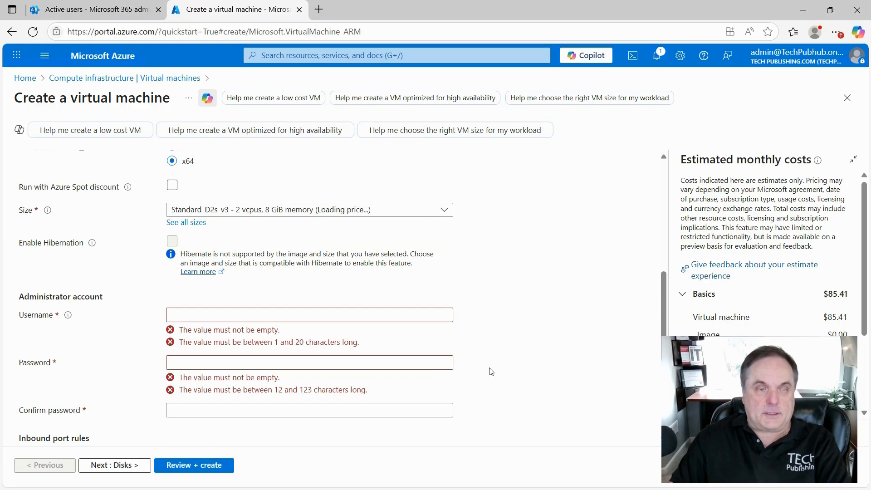
{"action": "scroll", "coordinate": [483, 358], "scroll_direction": "down", "scroll_amount": 1}
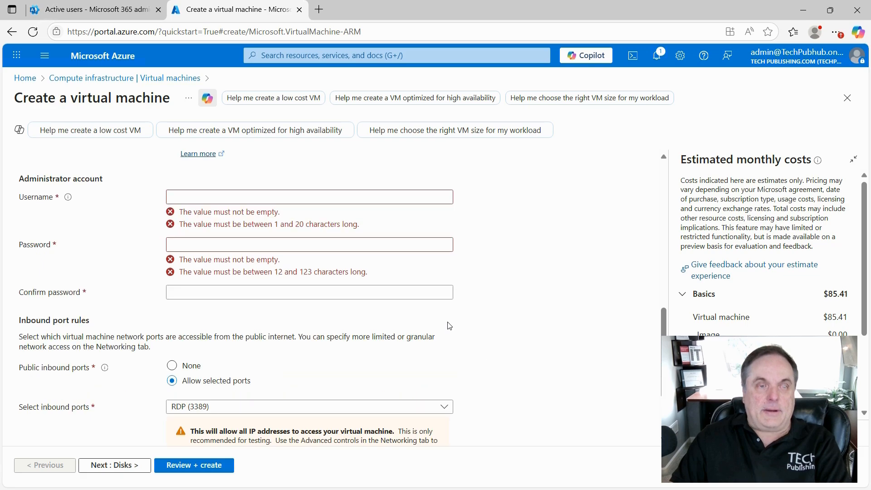
{"action": "left_click", "coordinate": [229, 195]}
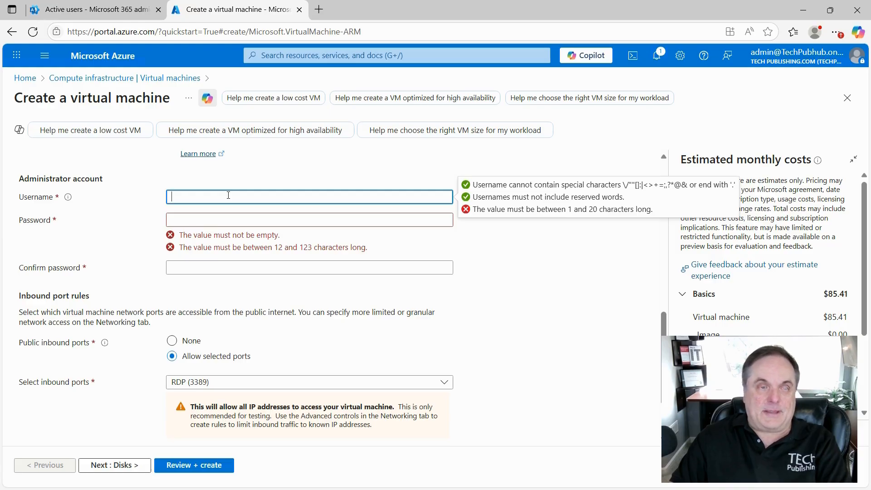
{"action": "type", "text": "winadmin"}
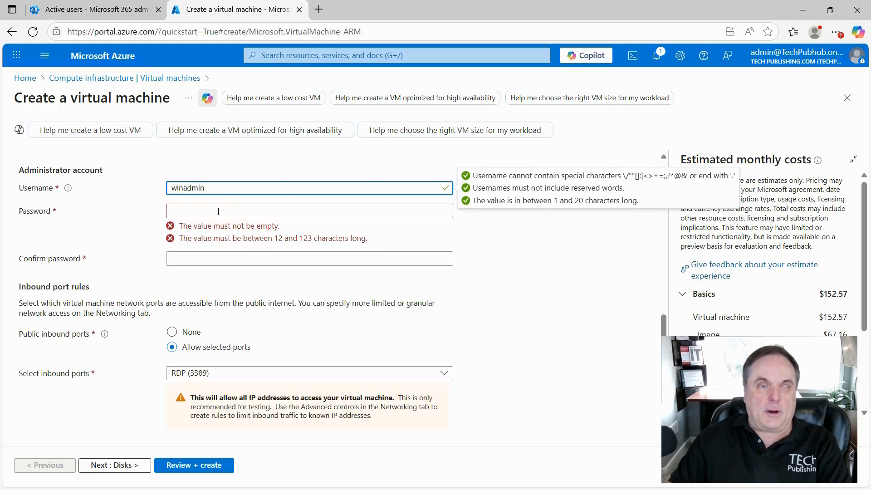
{"action": "left_click", "coordinate": [216, 212]}
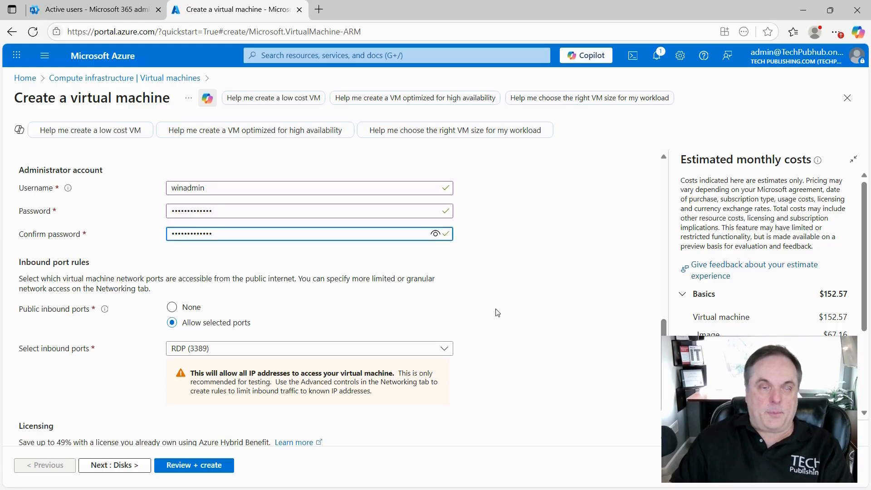
{"action": "scroll", "coordinate": [498, 313], "scroll_direction": "down", "scroll_amount": 1}
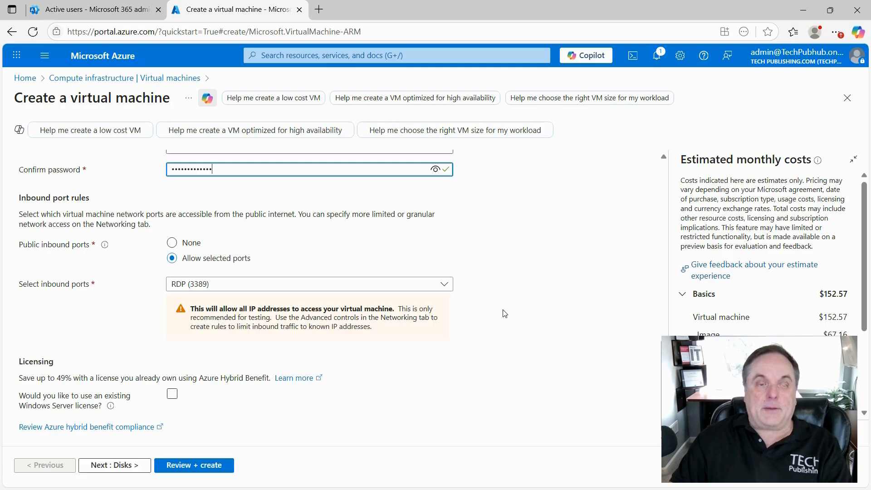
Keep only RDP (3389) as the allowed inbound port
{"action": "left_click", "coordinate": [444, 284]}
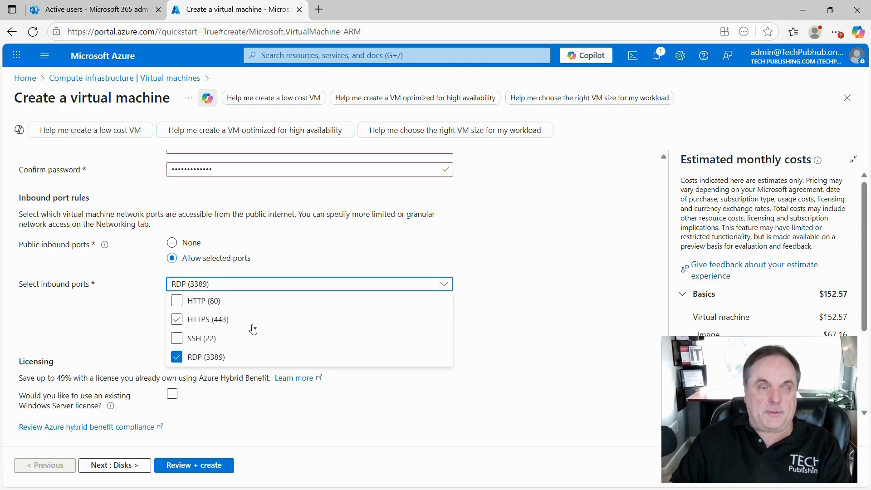
{"action": "left_click", "coordinate": [232, 305]}
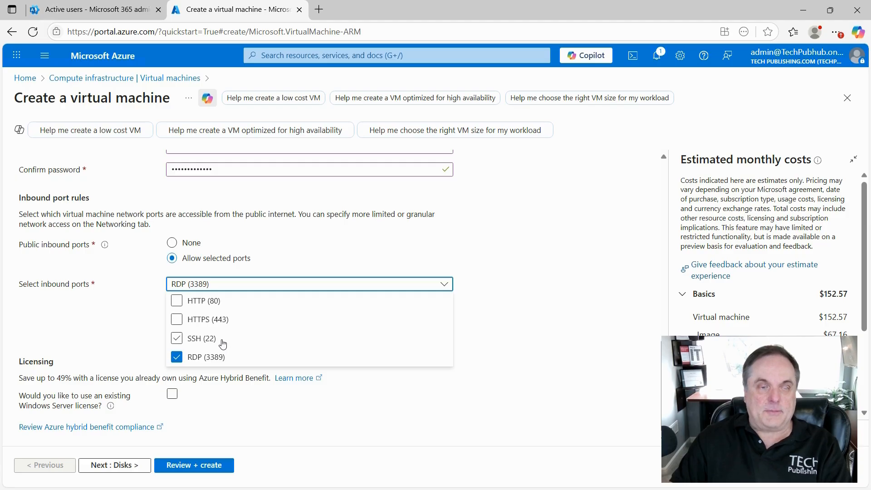
{"action": "left_click", "coordinate": [502, 266]}
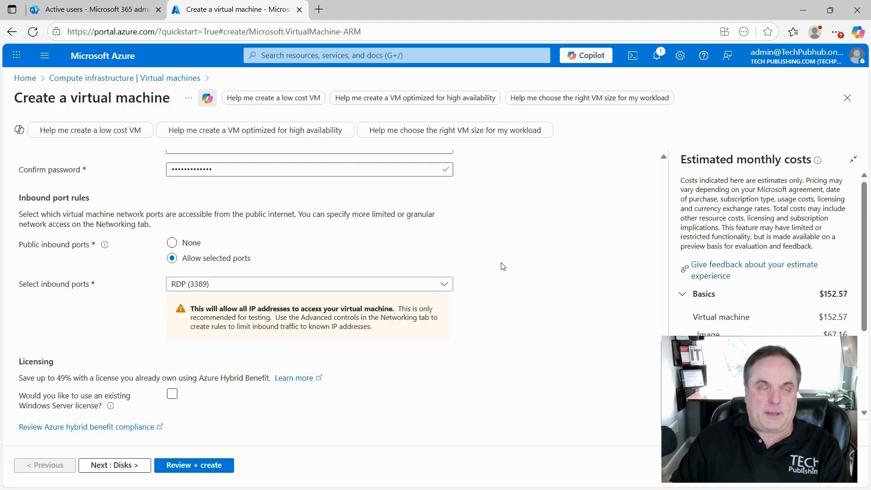
Use an existing Windows Server license and confirm Azure Hybrid Benefit eligibility
{"action": "left_click", "coordinate": [419, 394]}
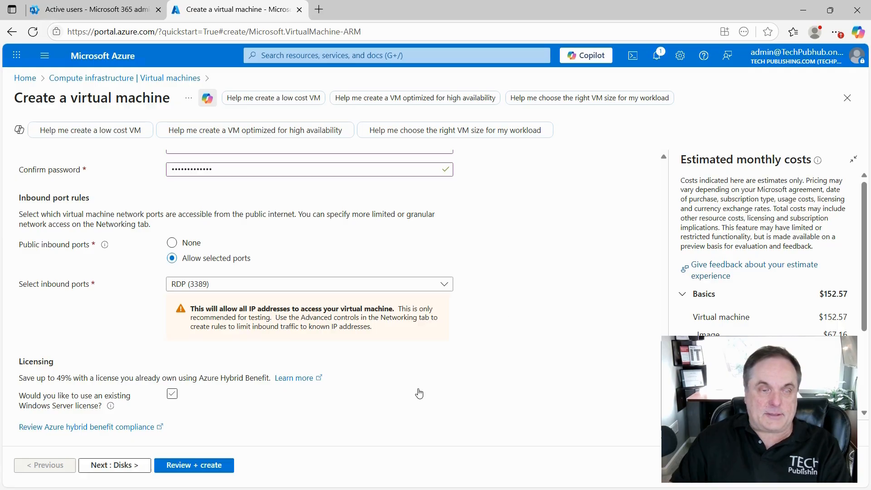
{"action": "left_click", "coordinate": [432, 388]}
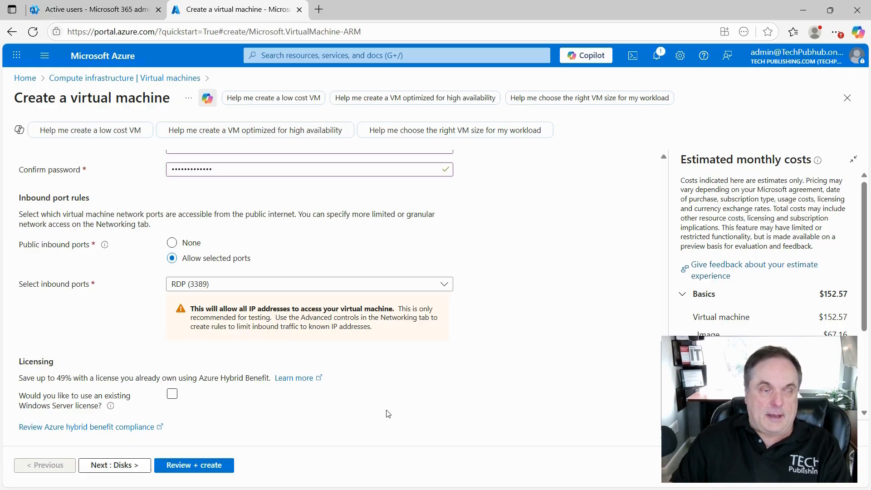
{"action": "left_click", "coordinate": [261, 402]}
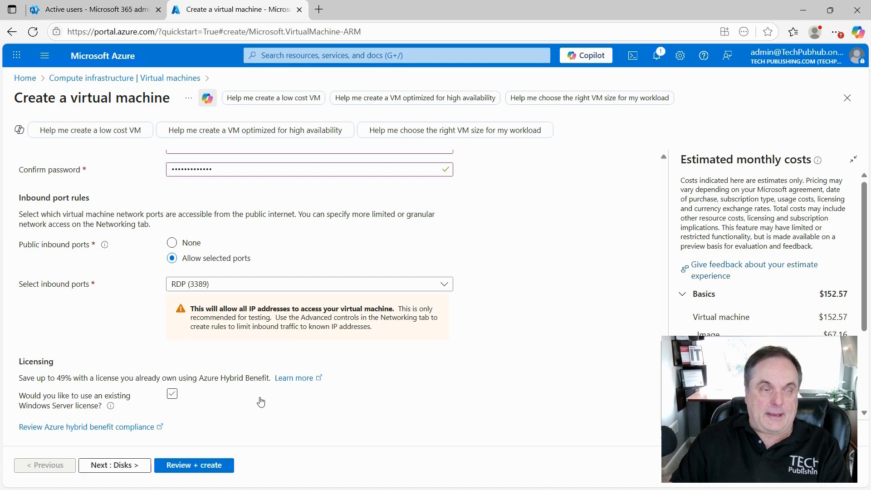
{"action": "left_click", "coordinate": [171, 395]}
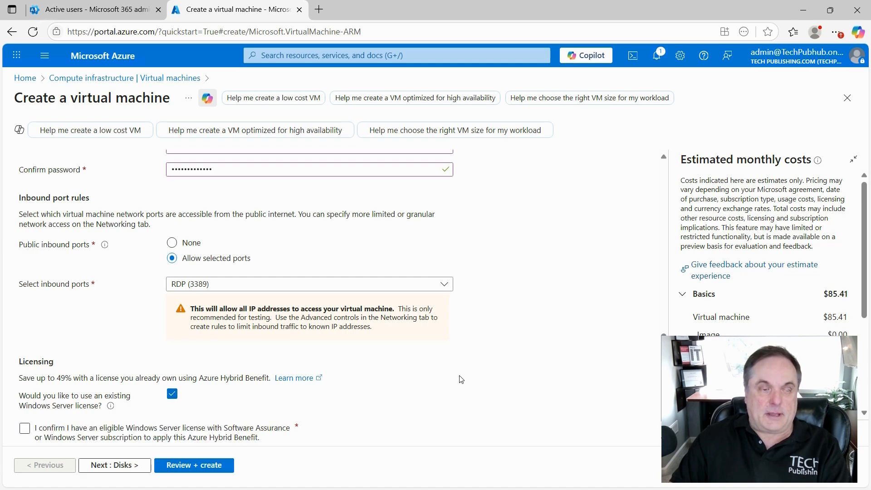
{"action": "scroll", "coordinate": [461, 379], "scroll_direction": "down", "scroll_amount": 1}
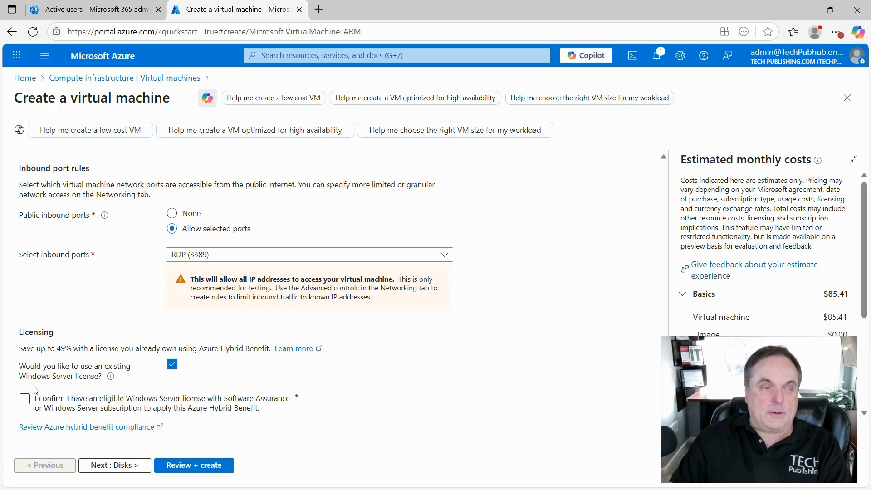
{"action": "left_click", "coordinate": [24, 400]}
{"action": "left_click", "coordinate": [24, 399]}
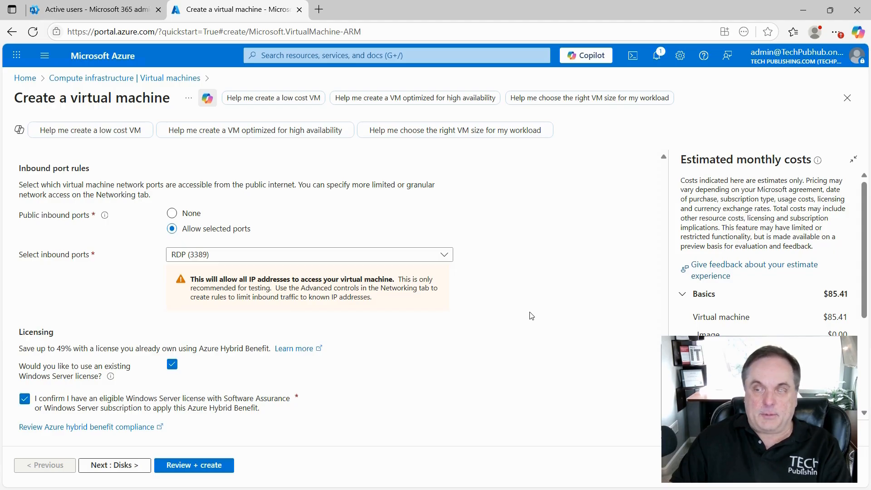
{"action": "scroll", "coordinate": [748, 318], "scroll_direction": "down", "scroll_amount": 3}
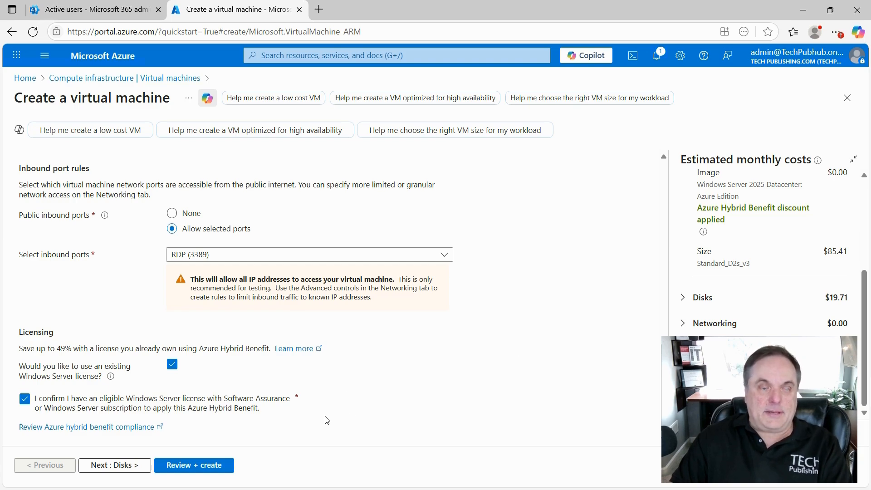
On the Disks tab, set the OS disk type to Standard SSD (locally-redundant)
{"action": "left_click", "coordinate": [124, 465]}
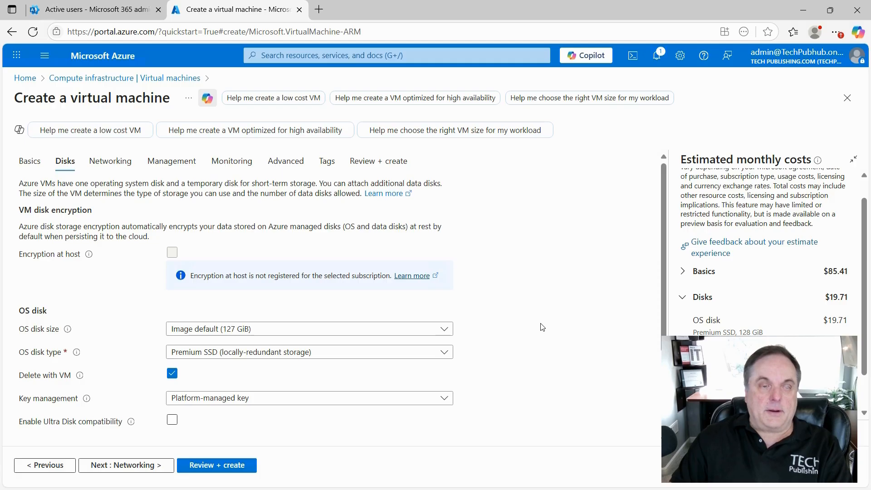
{"action": "scroll", "coordinate": [542, 324], "scroll_direction": "down", "scroll_amount": 3}
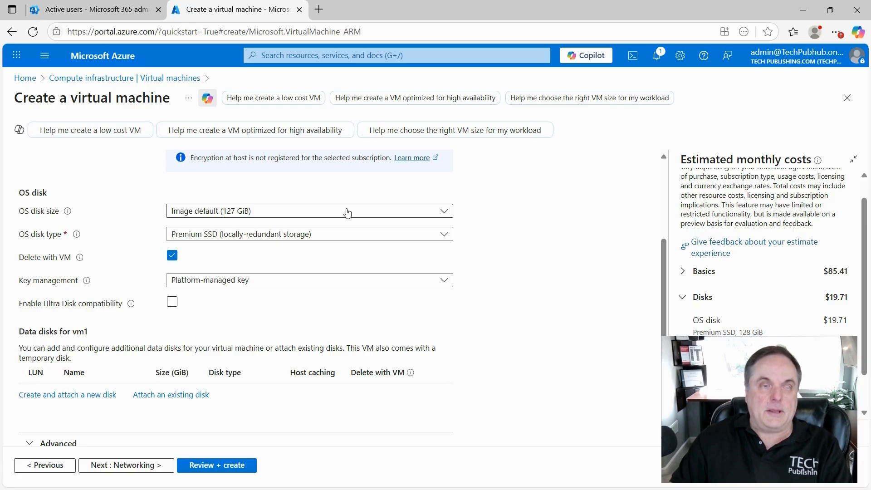
{"action": "left_click", "coordinate": [415, 237]}
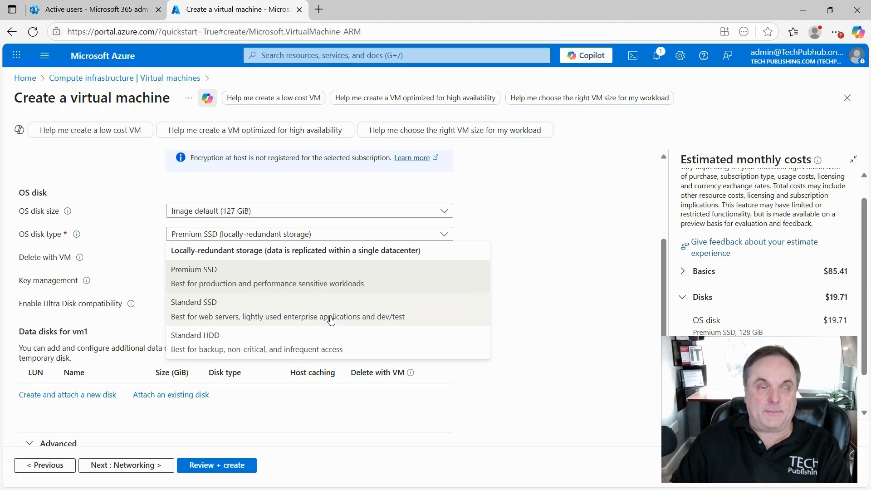
{"action": "left_click", "coordinate": [291, 308]}
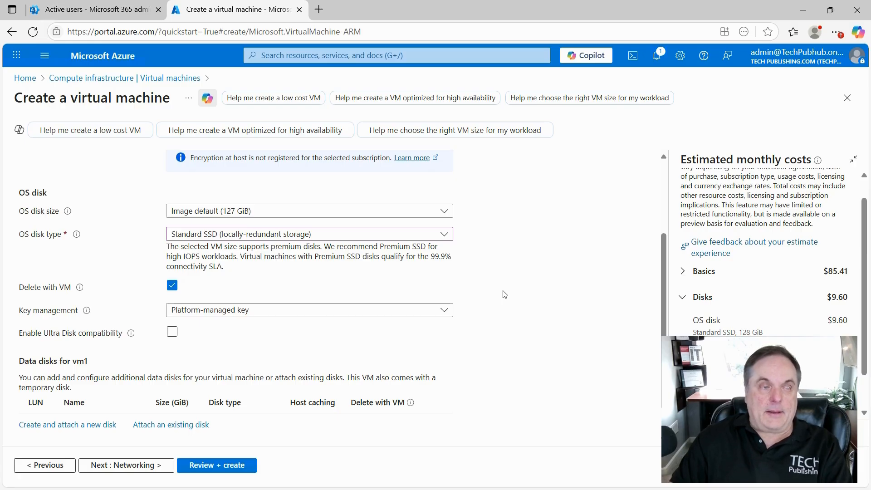
{"action": "scroll", "coordinate": [505, 295], "scroll_direction": "down", "scroll_amount": 1}
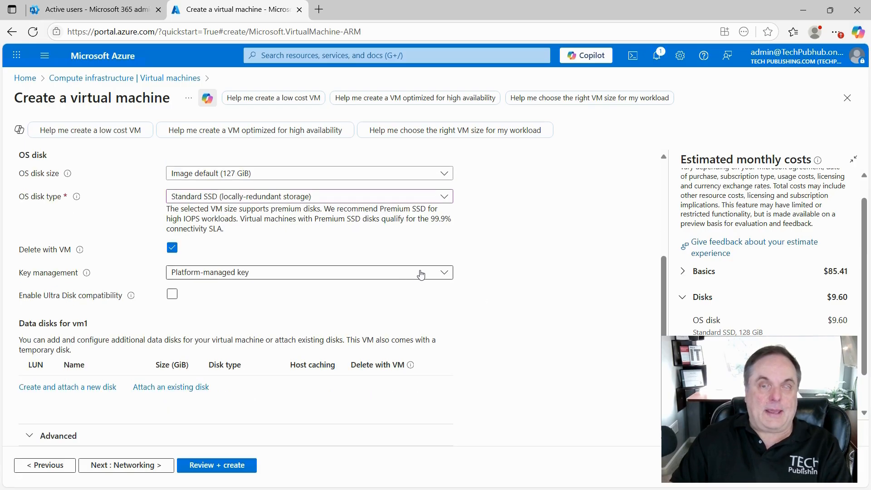
Keep Platform-managed key for disk encryption and continue to Networking
{"action": "left_click", "coordinate": [442, 272]}
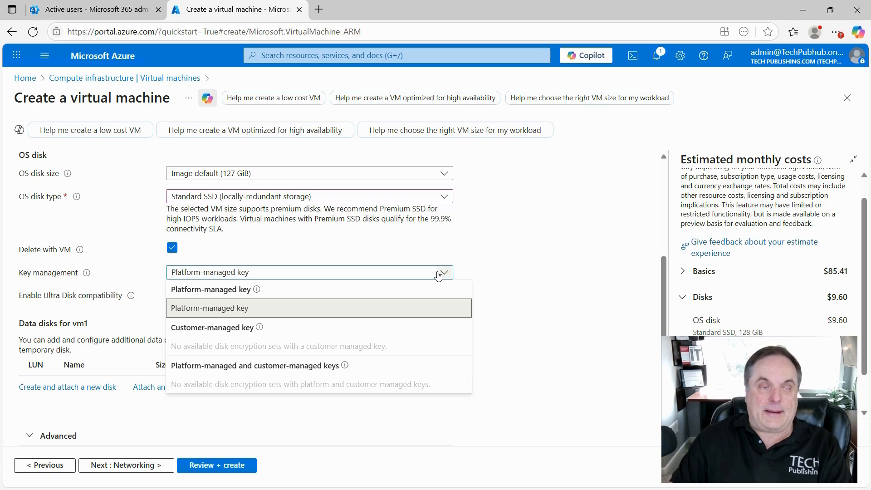
{"action": "left_click", "coordinate": [514, 279]}
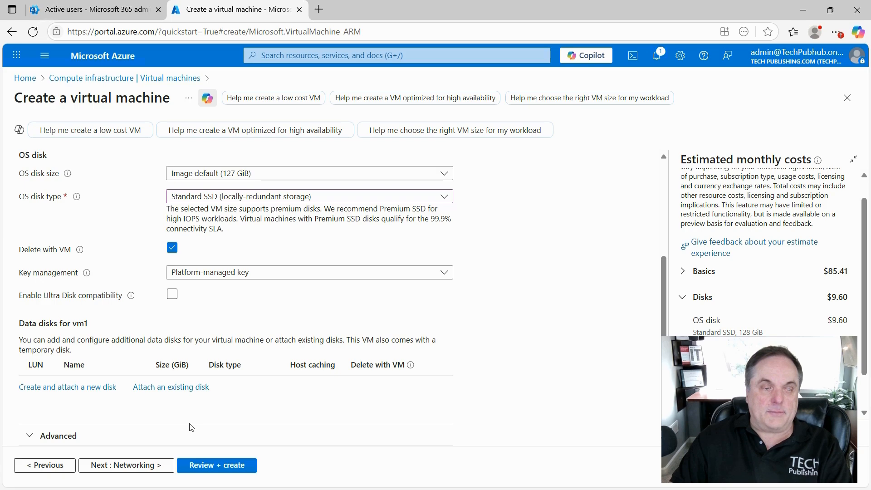
{"action": "left_click", "coordinate": [145, 465]}
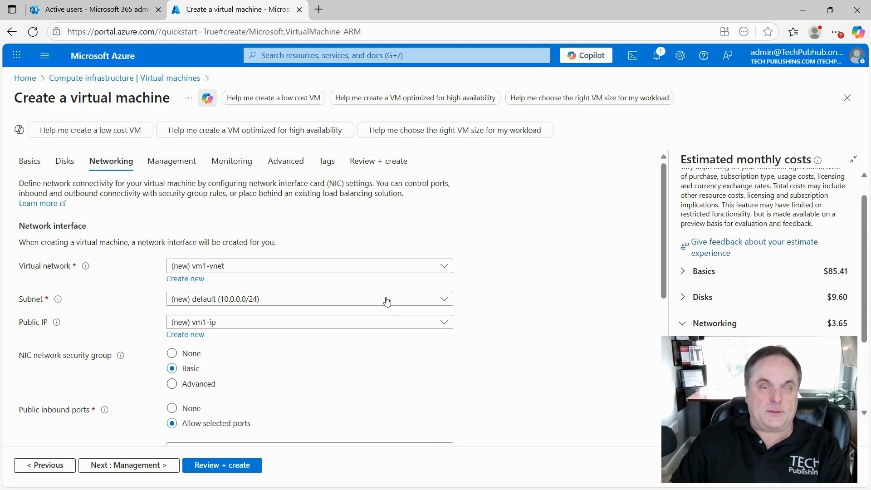
{"action": "left_click", "coordinate": [443, 299]}
{"action": "left_click", "coordinate": [511, 275]}
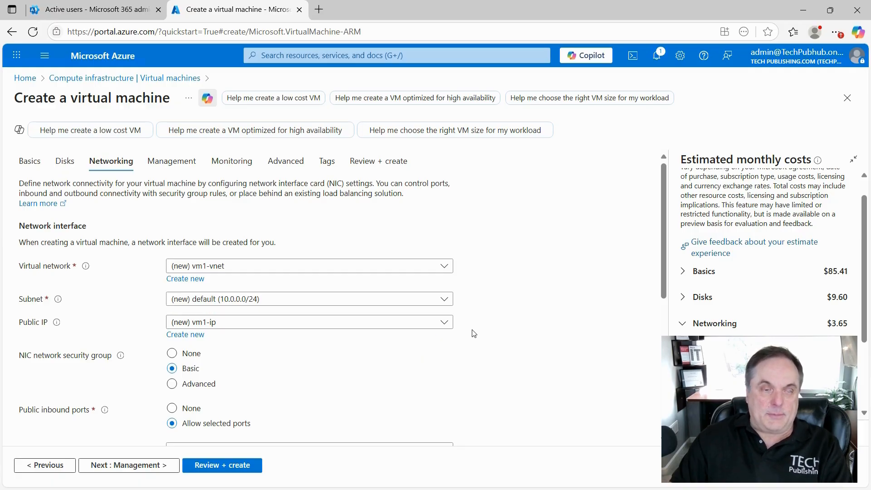
{"action": "scroll", "coordinate": [474, 333], "scroll_direction": "down", "scroll_amount": 3}
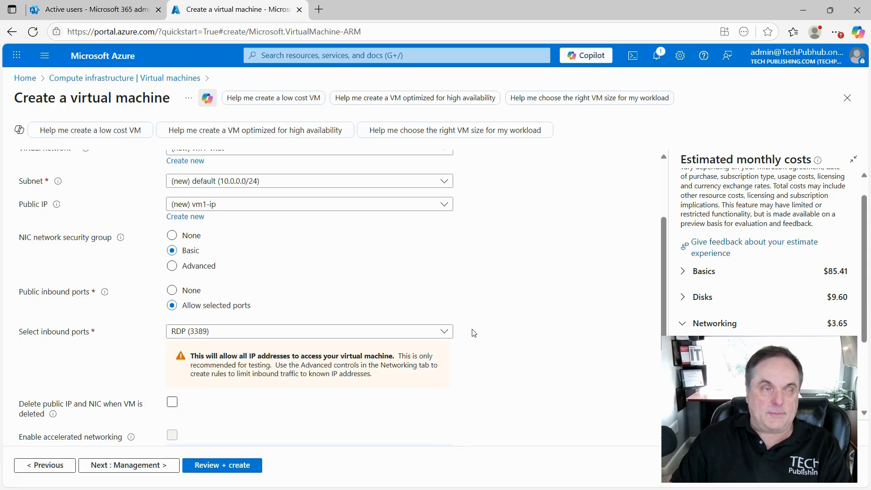
{"action": "scroll", "coordinate": [474, 333], "scroll_direction": "down", "scroll_amount": 1}
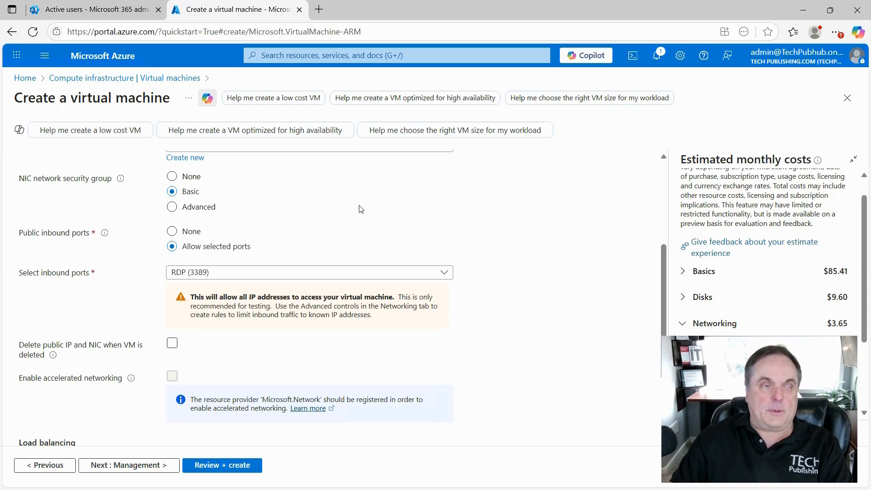
{"action": "left_click", "coordinate": [195, 211]}
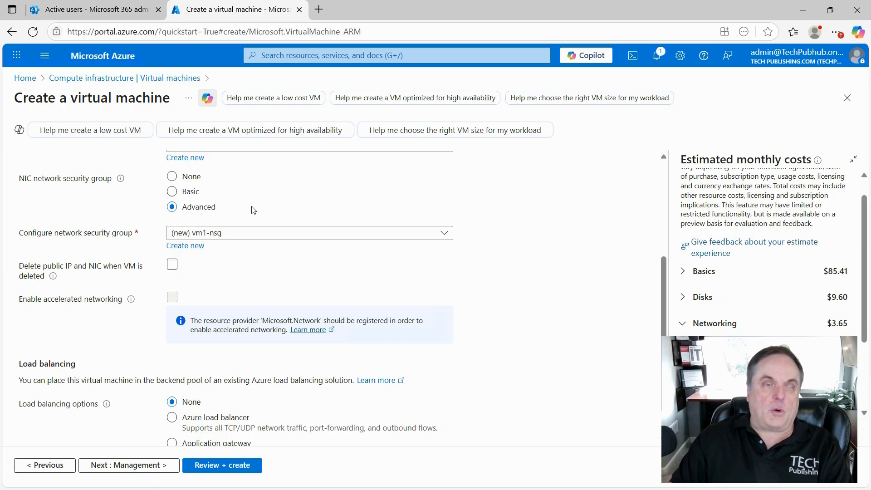
{"action": "left_click", "coordinate": [190, 192]}
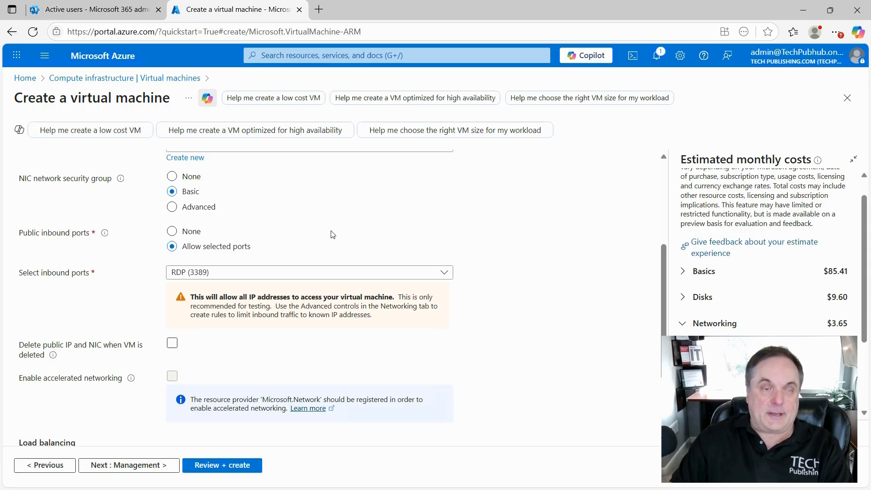
Keep RDP as the only inbound port and delete the public IP and NIC with the VM
{"action": "left_click", "coordinate": [387, 280]}
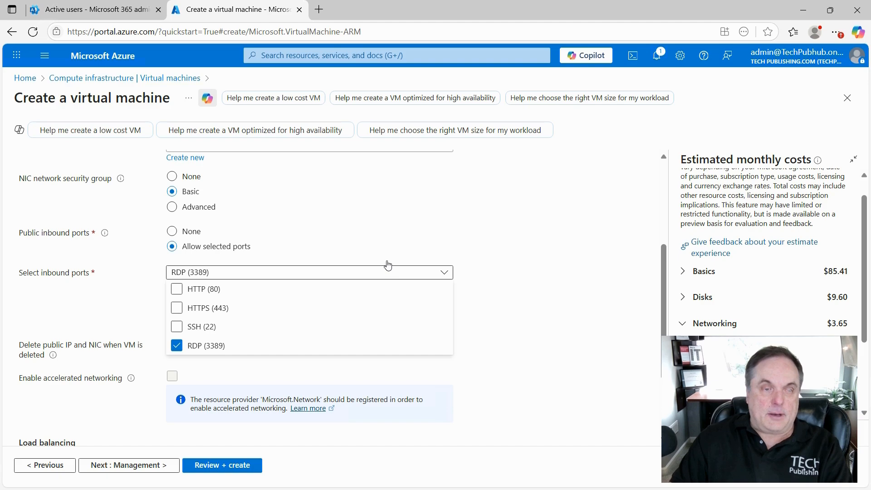
{"action": "left_click", "coordinate": [453, 228]}
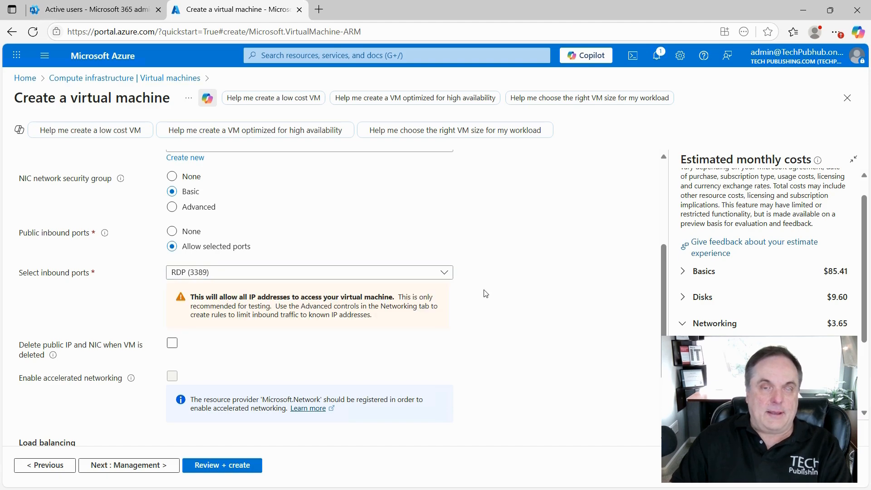
{"action": "scroll", "coordinate": [486, 293], "scroll_direction": "down", "scroll_amount": 3}
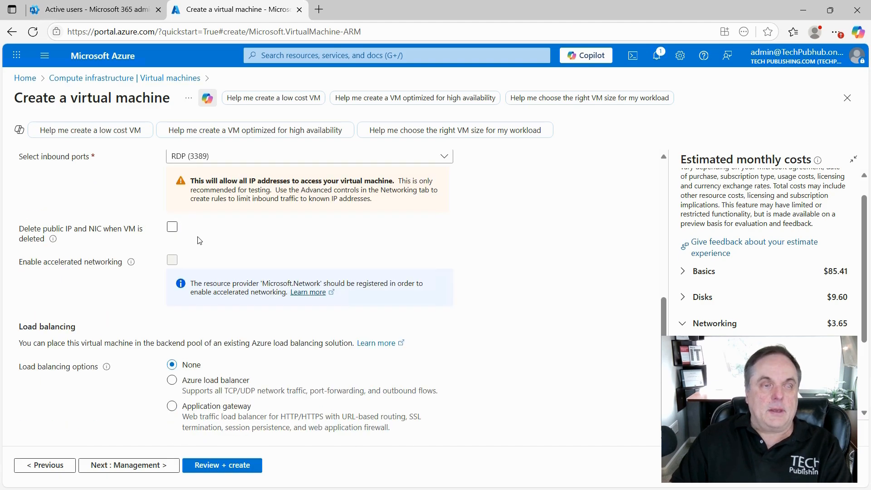
{"action": "left_click", "coordinate": [172, 226]}
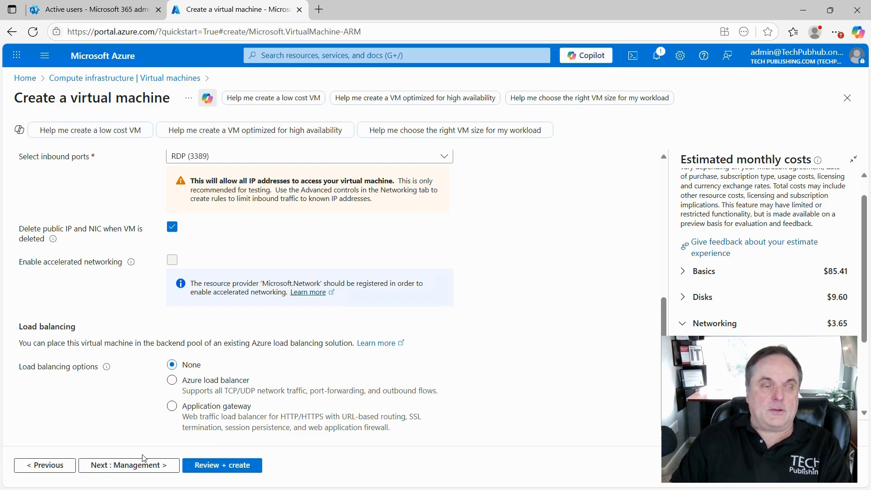
Go to the Management tab and scroll through its Defender, backup and guest OS update options
{"action": "left_click", "coordinate": [137, 465]}
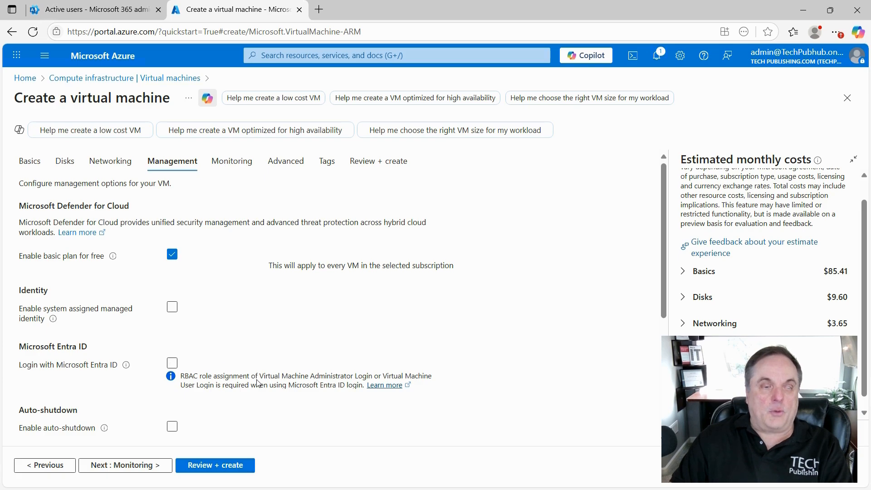
{"action": "scroll", "coordinate": [257, 381], "scroll_direction": "down", "scroll_amount": 3}
{"action": "scroll", "coordinate": [257, 381], "scroll_direction": "down", "scroll_amount": 3}
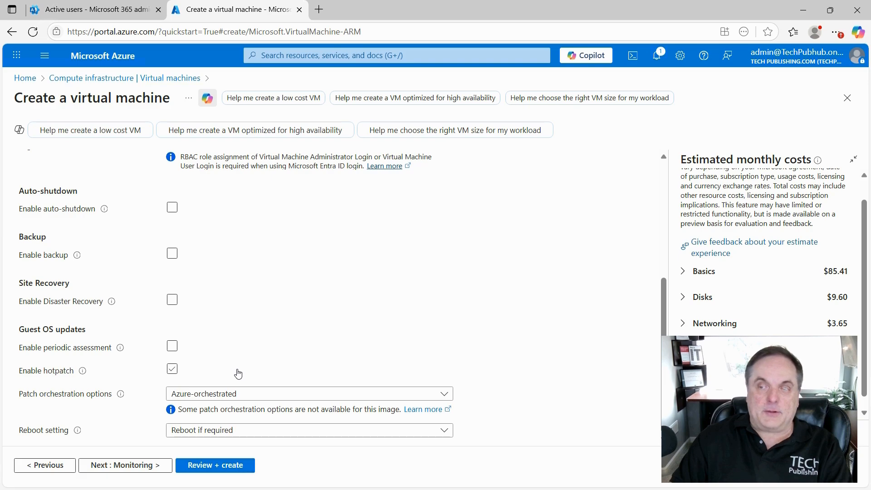
Enable hotpatch for guest OS updates, leaving patch orchestration as Azure-orchestrated
{"action": "left_click", "coordinate": [172, 369]}
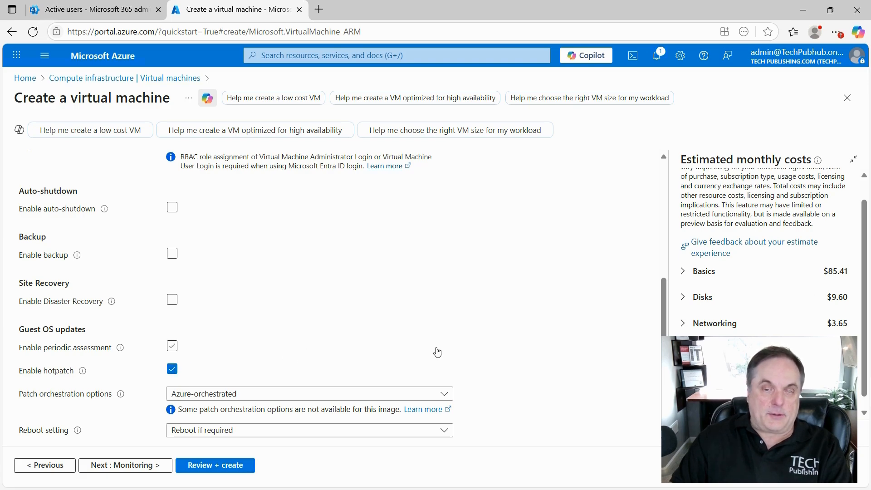
{"action": "left_click", "coordinate": [313, 397]}
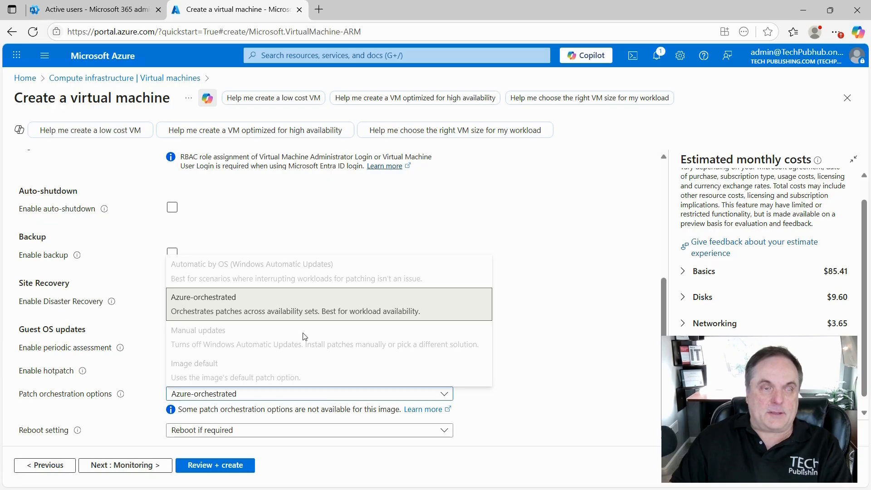
{"action": "left_click", "coordinate": [519, 326]}
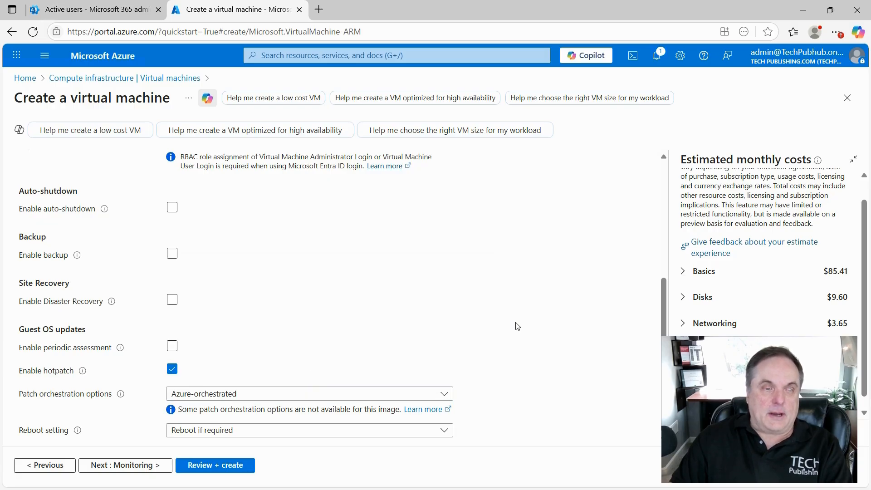
Leave periodic assessment off and set the reboot setting to Never reboot
{"action": "left_click", "coordinate": [172, 346]}
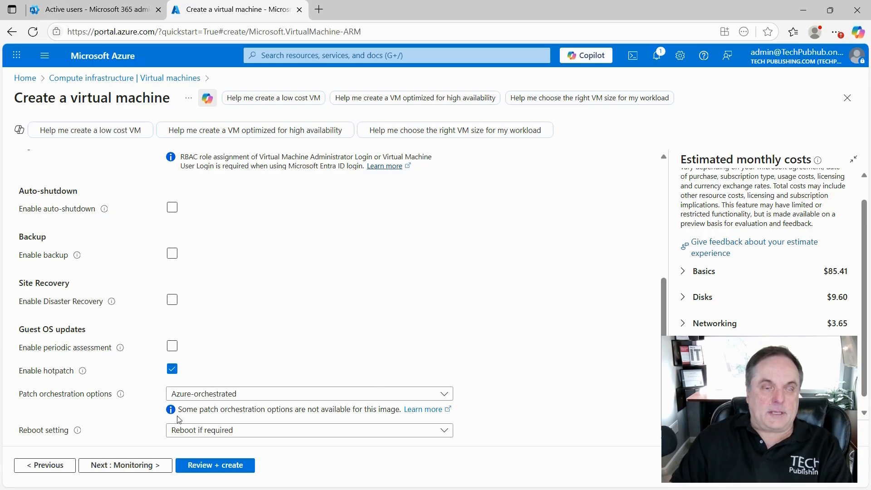
{"action": "left_click", "coordinate": [300, 431]}
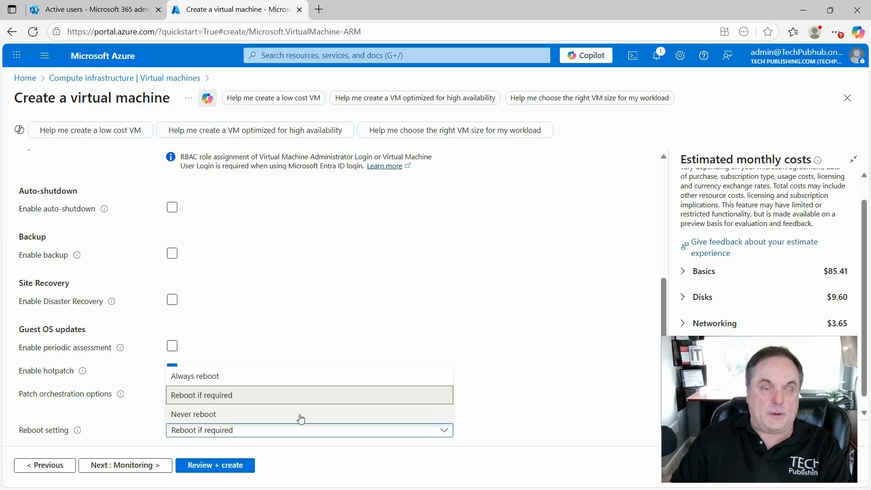
{"action": "left_click", "coordinate": [300, 415]}
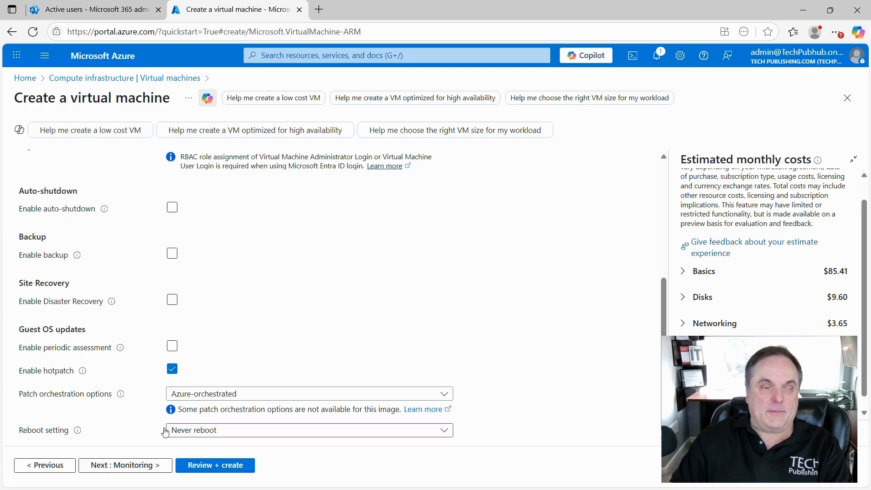
On the Monitoring tab, leave OS guest diagnostics off and enable recommended alert rules
{"action": "left_click", "coordinate": [123, 466]}
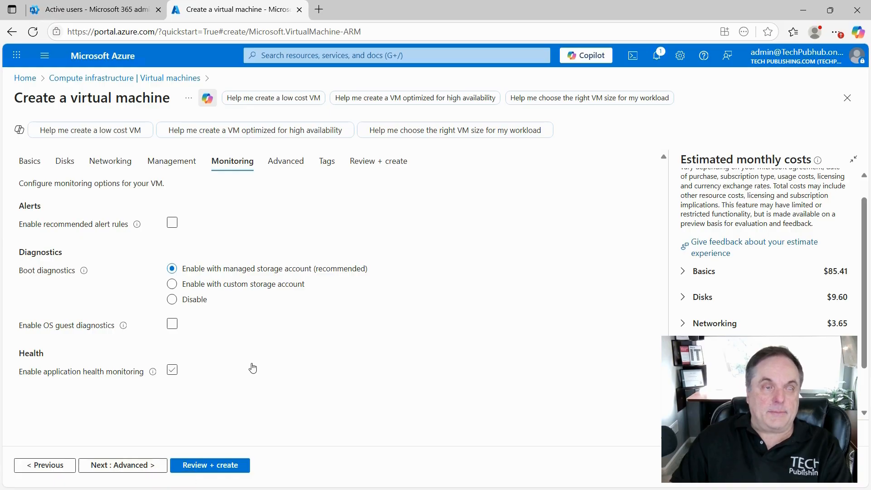
{"action": "left_click", "coordinate": [338, 325]}
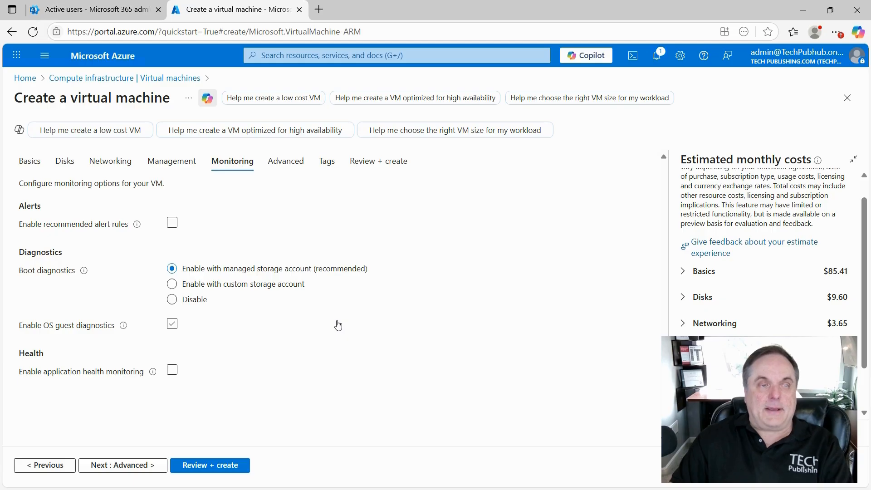
{"action": "left_click", "coordinate": [338, 325]}
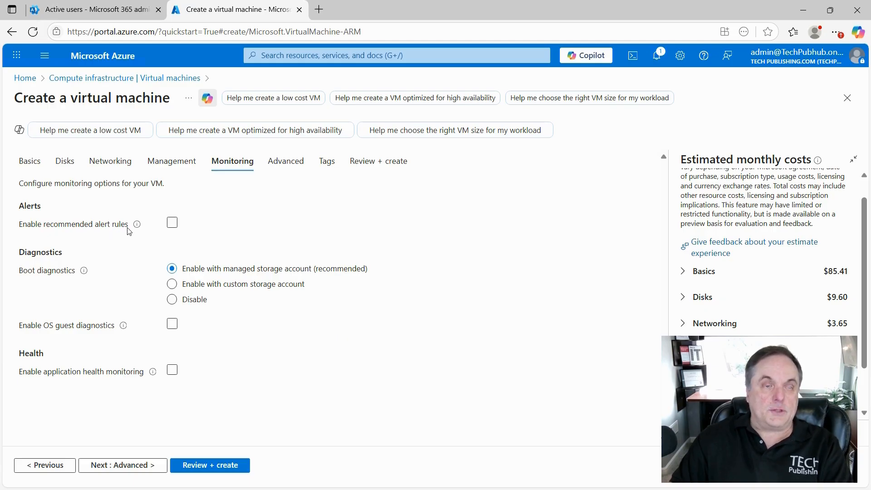
{"action": "left_click", "coordinate": [172, 224]}
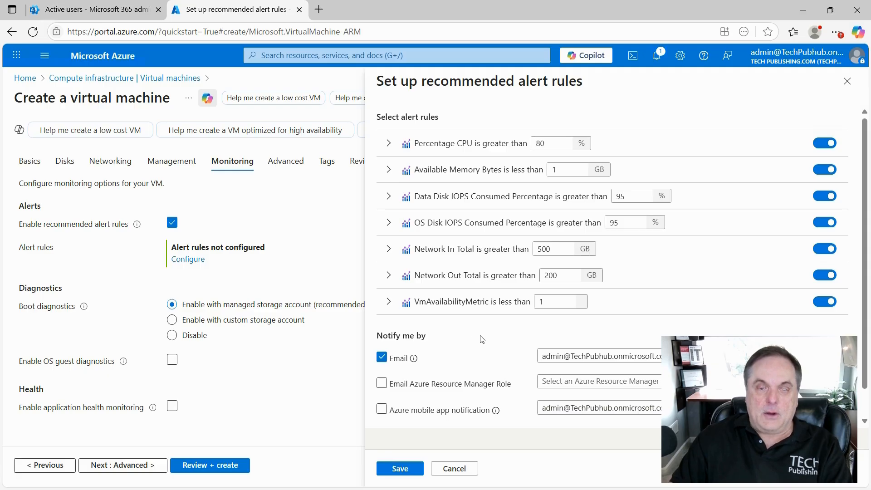
Review the Percentage CPU rule and save the seven recommended alert rules with email notification
{"action": "scroll", "coordinate": [482, 340], "scroll_direction": "down", "scroll_amount": 1}
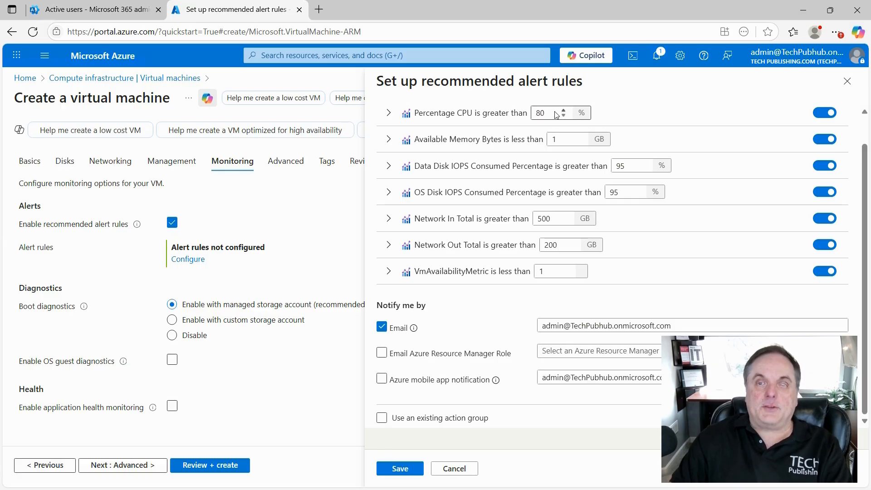
{"action": "left_click", "coordinate": [389, 113]}
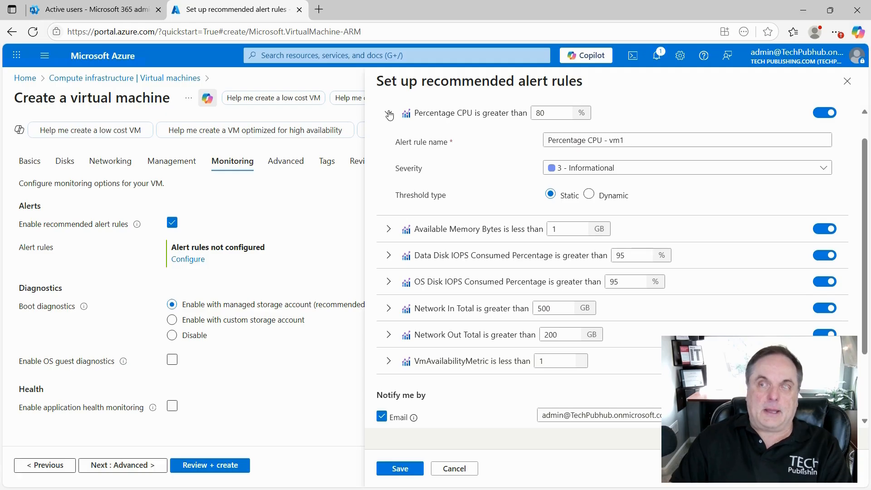
{"action": "left_click", "coordinate": [389, 113]}
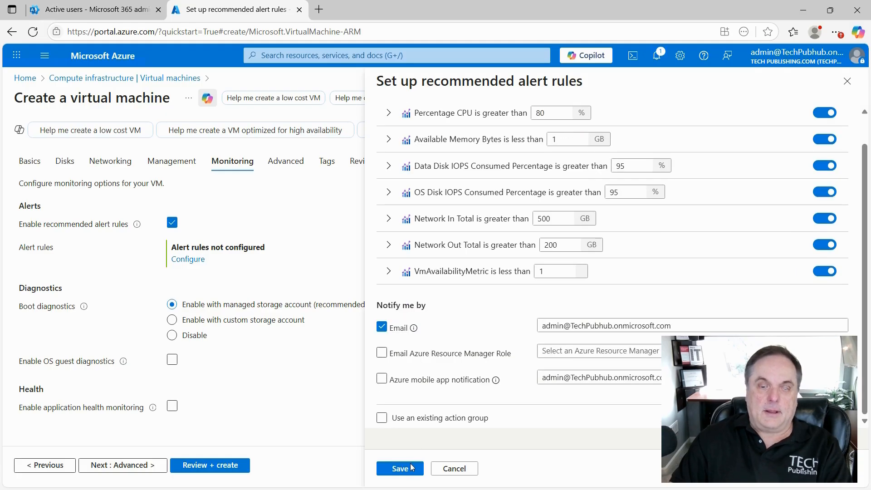
{"action": "left_click", "coordinate": [410, 468]}
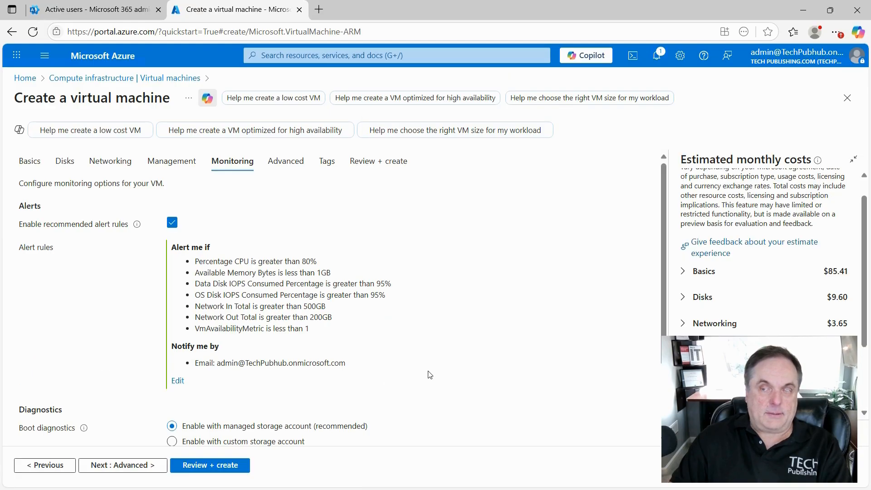
Turn on application health monitoring, keeping the HTTP health extension on port 80 with threshold 5
{"action": "scroll", "coordinate": [430, 373], "scroll_direction": "down", "scroll_amount": 2}
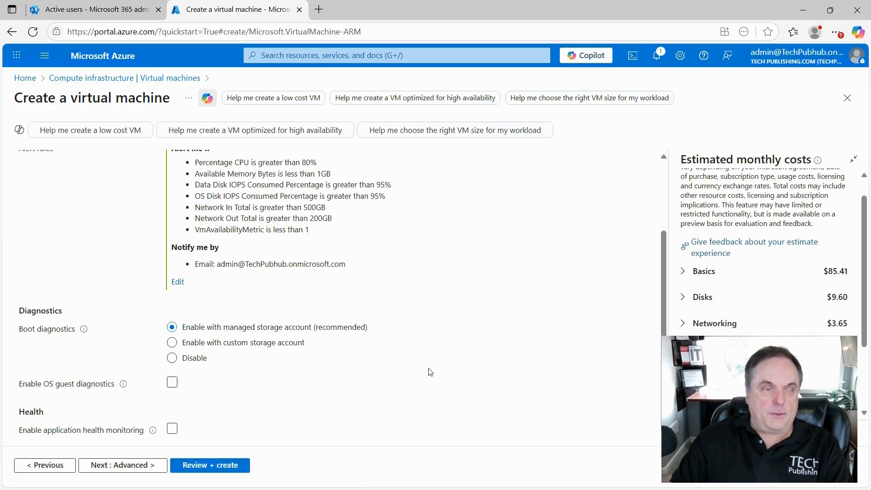
{"action": "left_click", "coordinate": [304, 385]}
{"action": "left_click", "coordinate": [305, 385]}
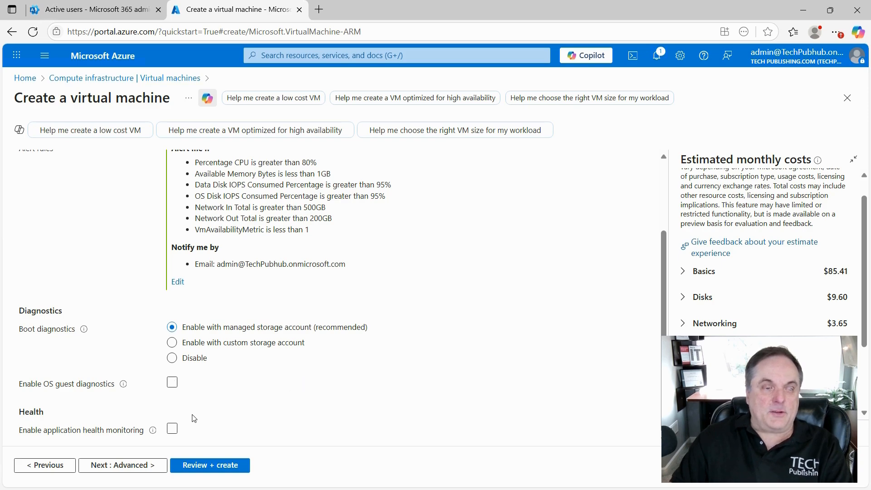
{"action": "left_click", "coordinate": [172, 430]}
{"action": "left_click", "coordinate": [172, 431]}
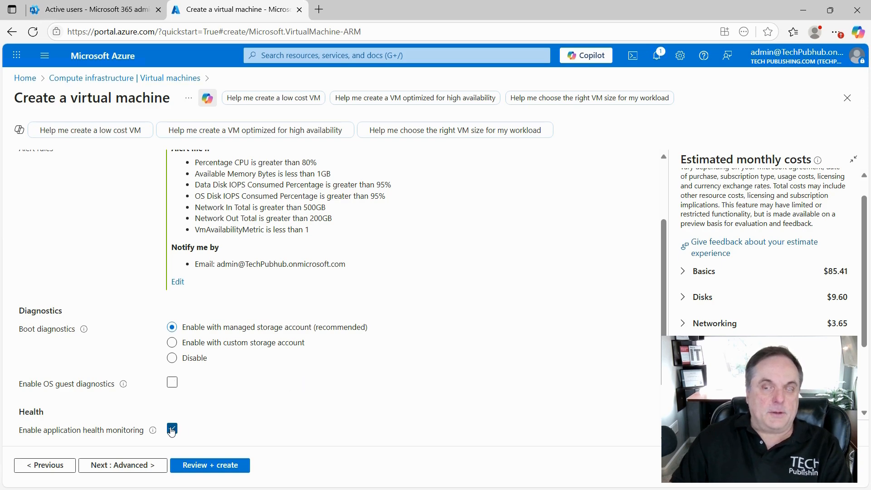
{"action": "scroll", "coordinate": [240, 398], "scroll_direction": "down", "scroll_amount": 2}
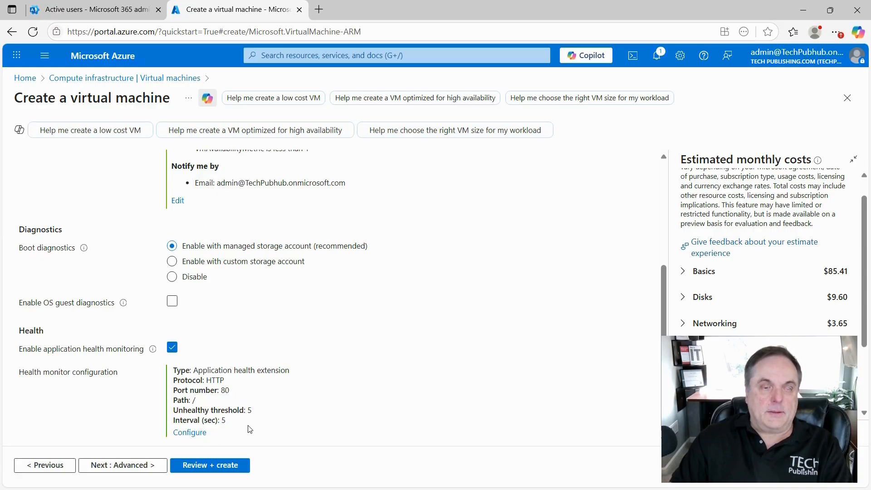
{"action": "left_click", "coordinate": [194, 433]}
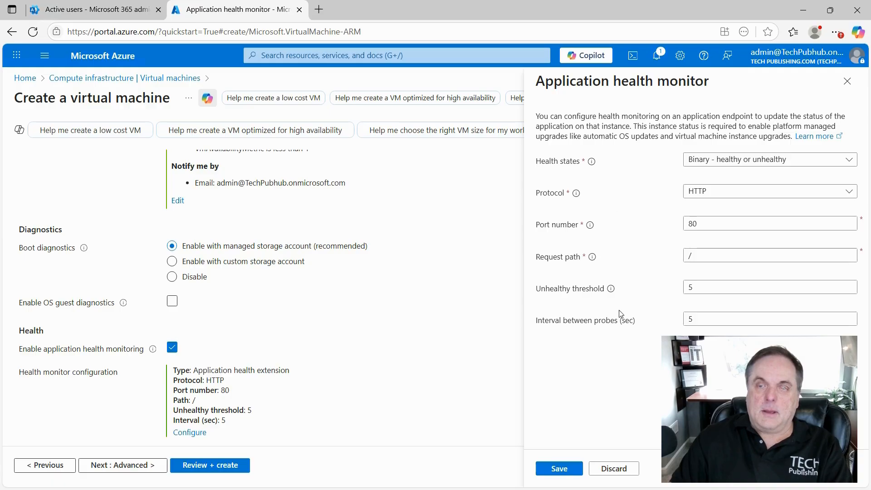
{"action": "left_click", "coordinate": [556, 470]}
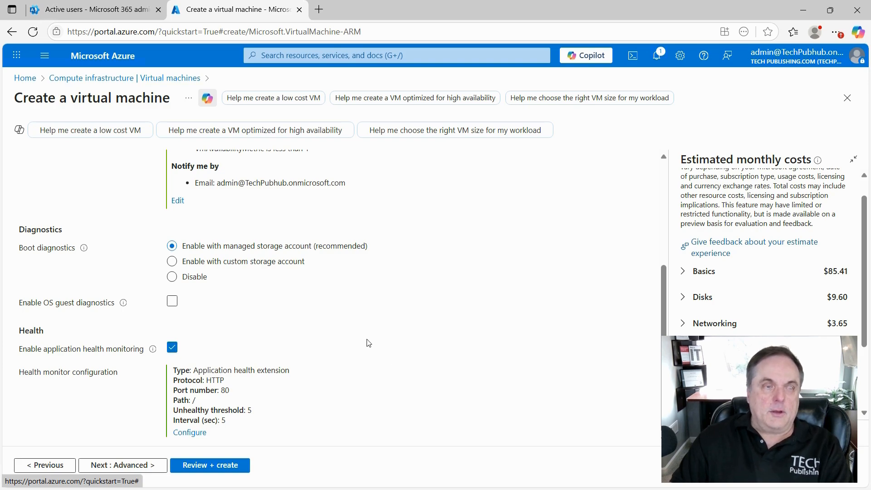
{"action": "left_click", "coordinate": [183, 276]}
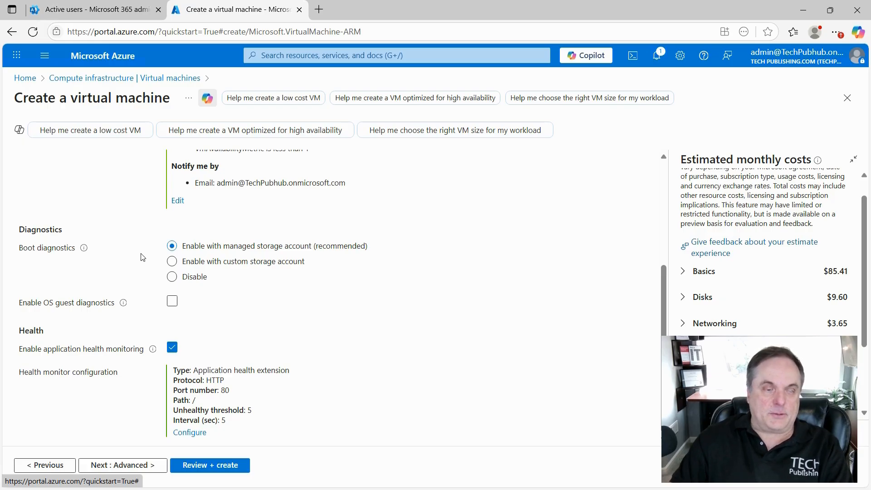
Open the Advanced tab and browse VM applications, leaving without adding any
{"action": "left_click", "coordinate": [124, 470]}
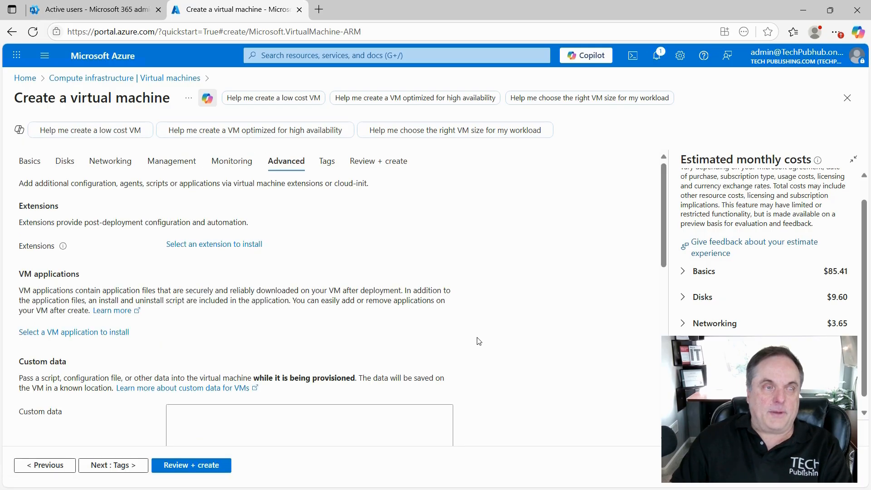
{"action": "scroll", "coordinate": [479, 341], "scroll_direction": "down", "scroll_amount": 4}
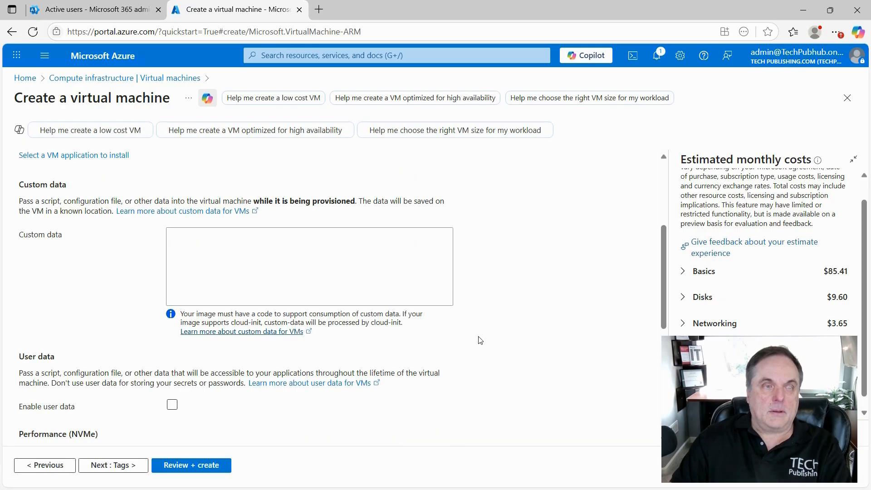
{"action": "left_click", "coordinate": [122, 156]}
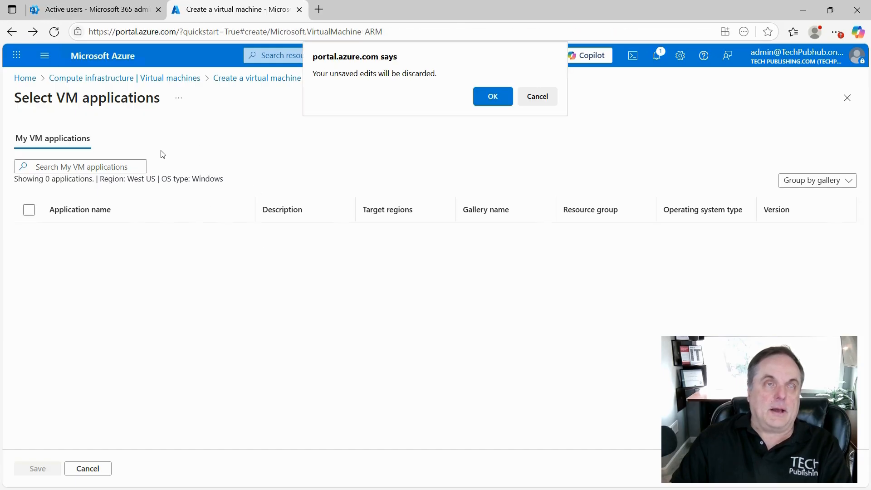
{"action": "left_click", "coordinate": [490, 94]}
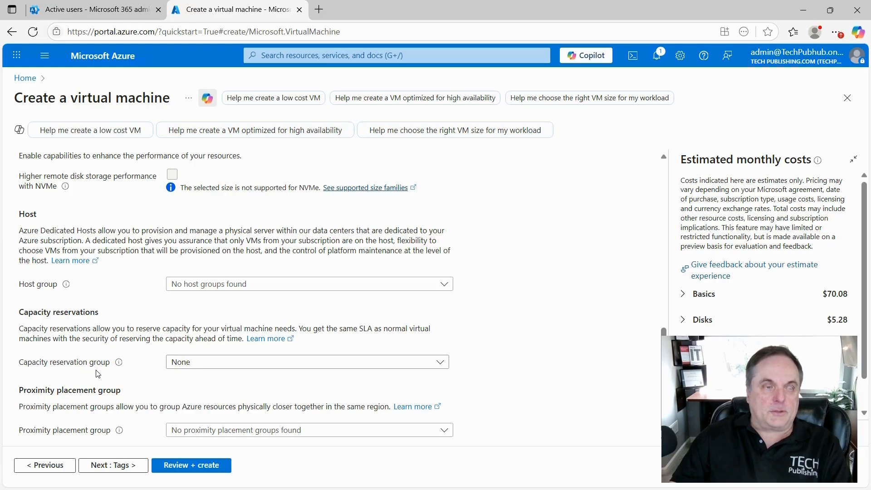
On the Tags tab, add tag 'tag1' with value 'HR'
{"action": "left_click", "coordinate": [106, 465]}
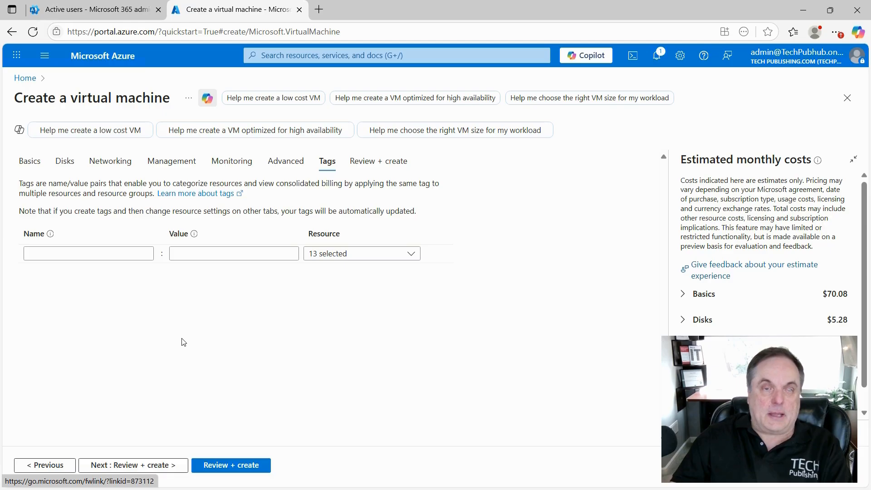
{"action": "left_click", "coordinate": [95, 253]}
{"action": "type", "text": "tag1"}
{"action": "key", "text": "Tab"}
{"action": "type", "text": "HR"}
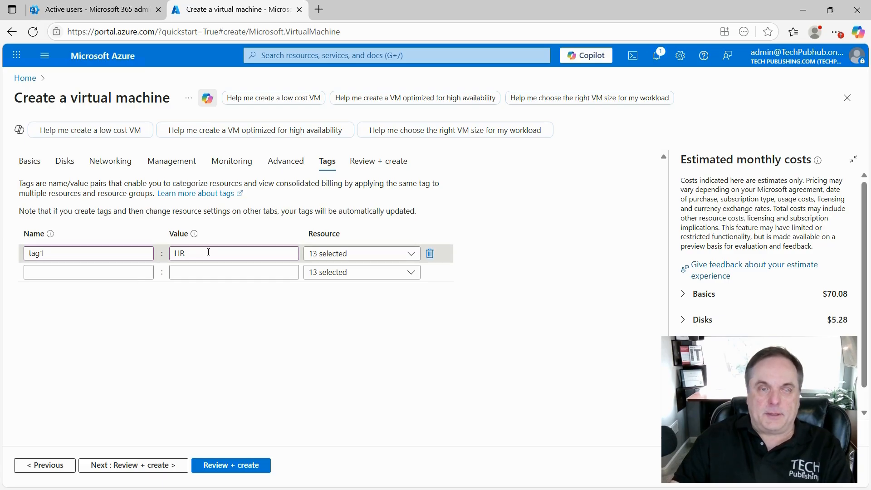
Apply the tag only to Disk and Public IP address, then go to Review + create
{"action": "left_click", "coordinate": [411, 255]}
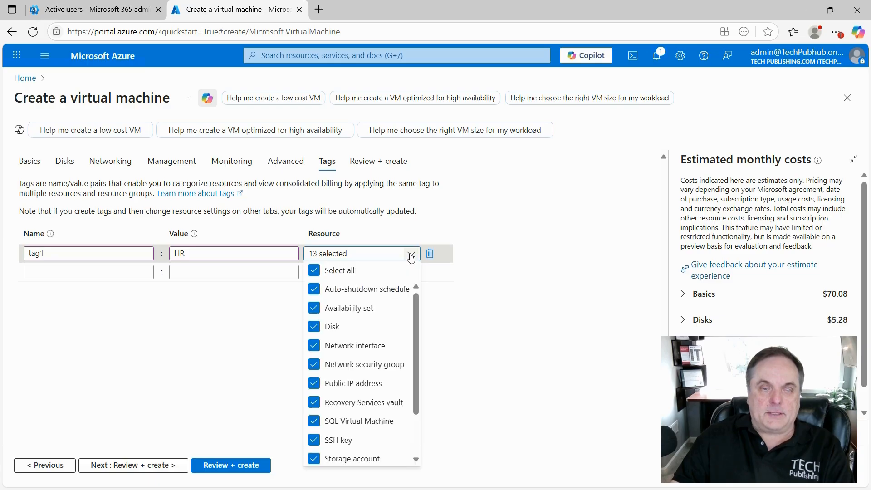
{"action": "scroll", "coordinate": [372, 386], "scroll_direction": "down", "scroll_amount": 2}
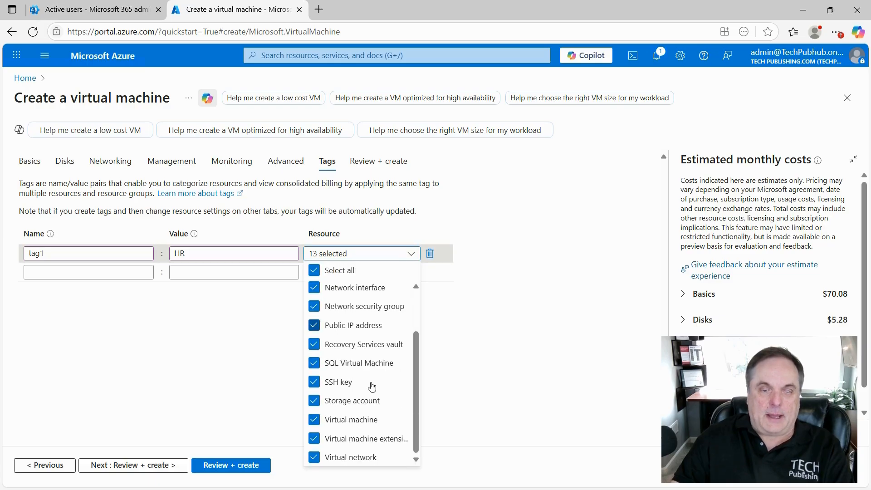
{"action": "scroll", "coordinate": [353, 411], "scroll_direction": "up", "scroll_amount": 2}
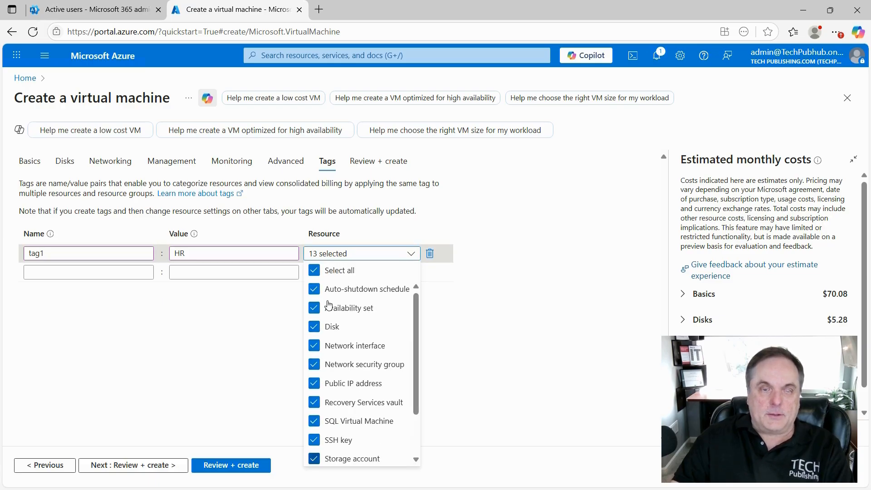
{"action": "left_click", "coordinate": [315, 270]}
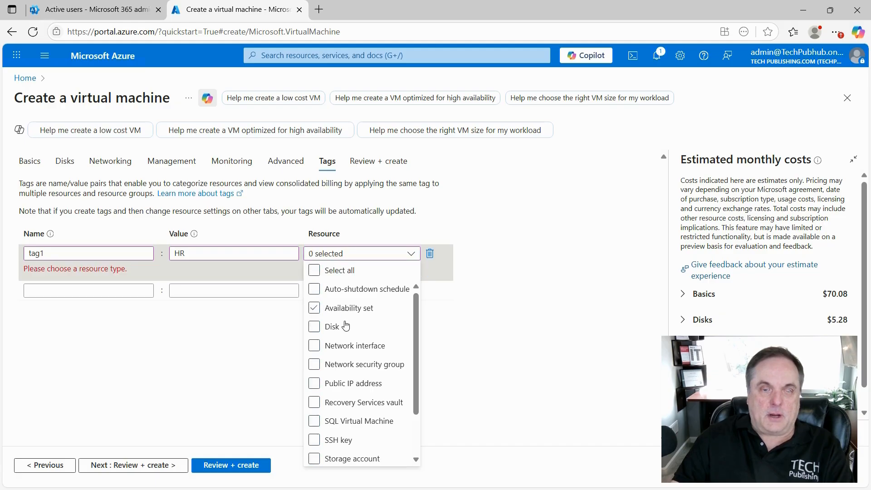
{"action": "left_click", "coordinate": [315, 327]}
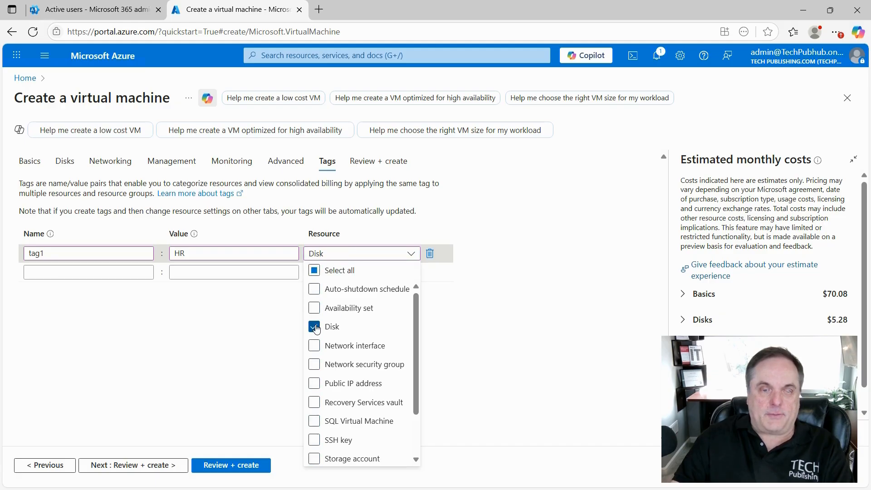
{"action": "left_click", "coordinate": [314, 383]}
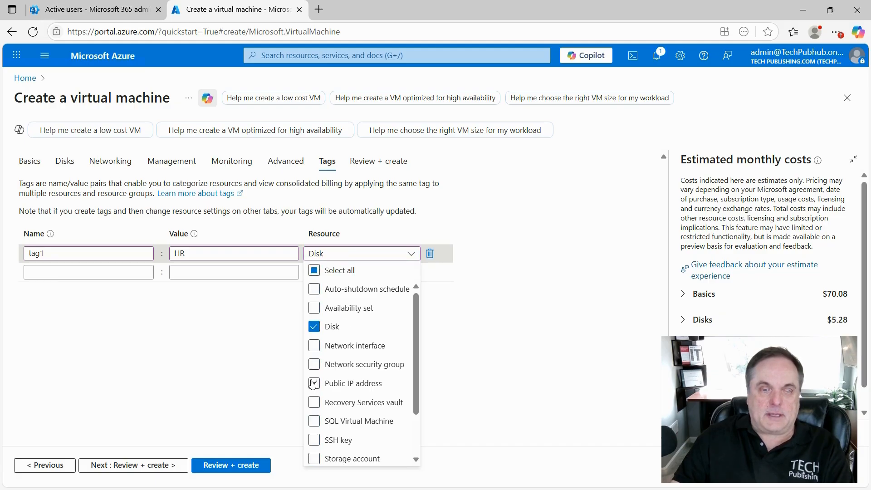
{"action": "left_click", "coordinate": [508, 321]}
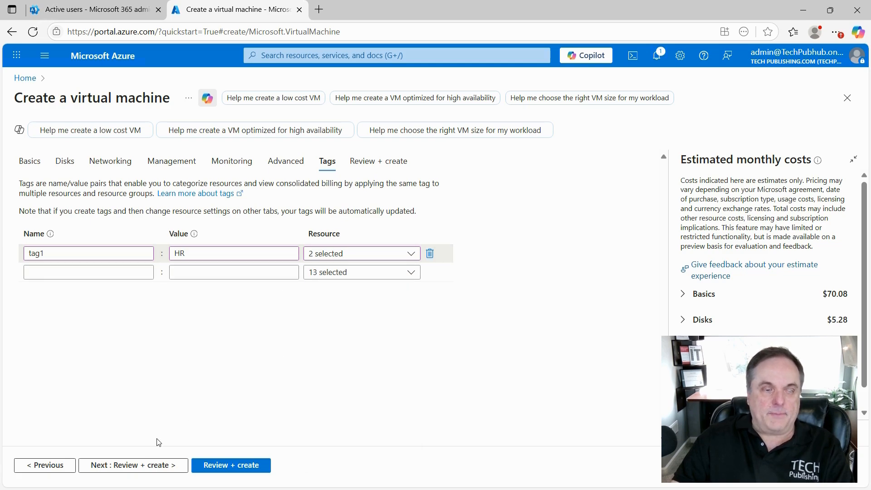
{"action": "left_click", "coordinate": [129, 469]}
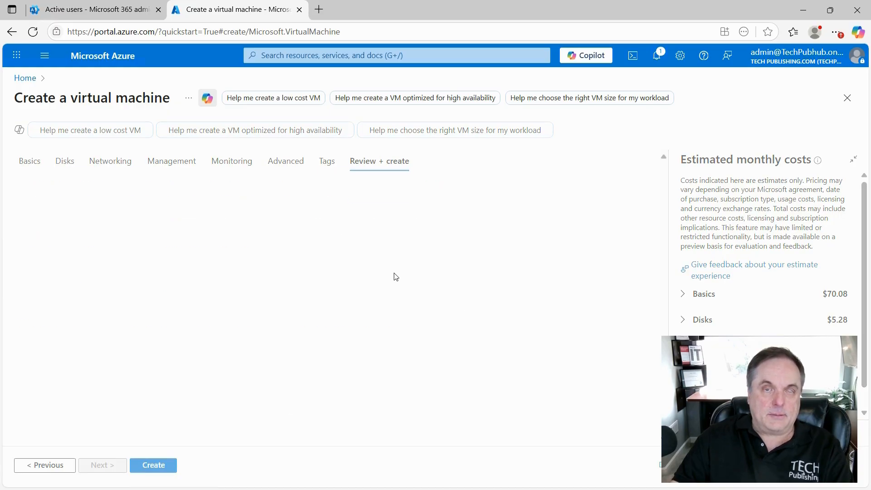
Create the vm1 virtual machine after validation passes and wait for deployment to complete
{"action": "left_click", "coordinate": [150, 464]}
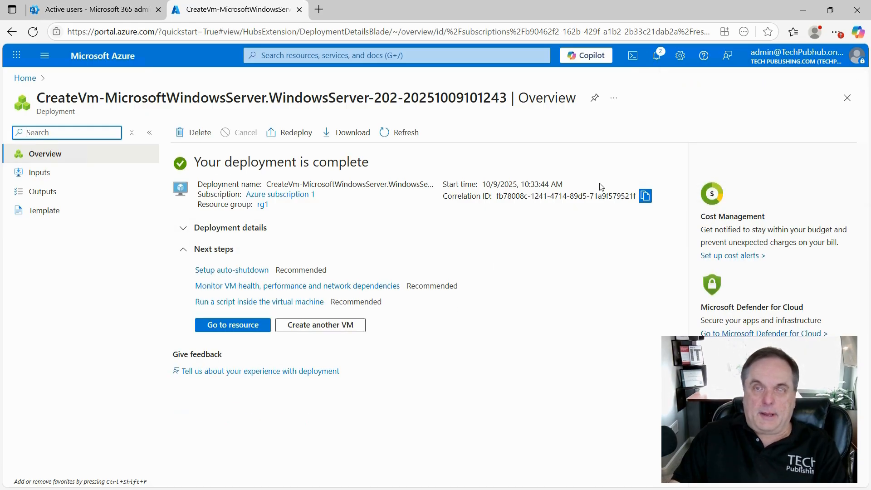
Open vm1 from the deployment notification and view its overview with public IP 20.253.241.170
{"action": "left_click", "coordinate": [661, 58]}
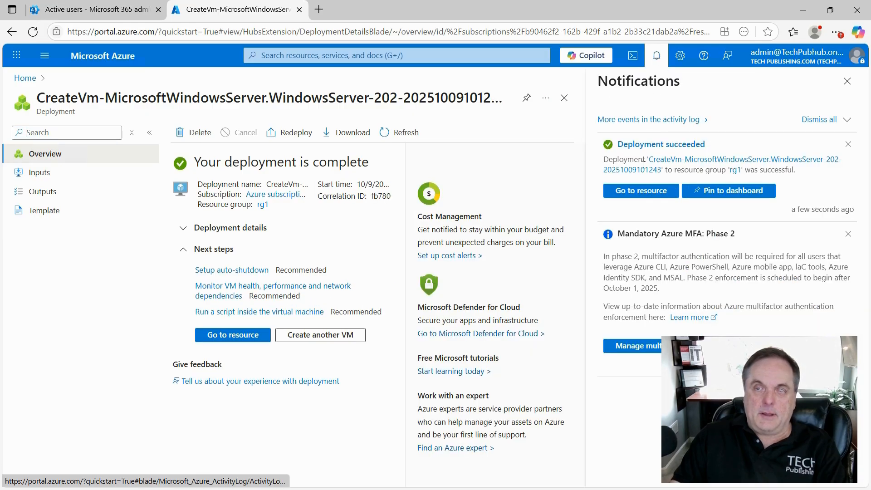
{"action": "left_click", "coordinate": [637, 191]}
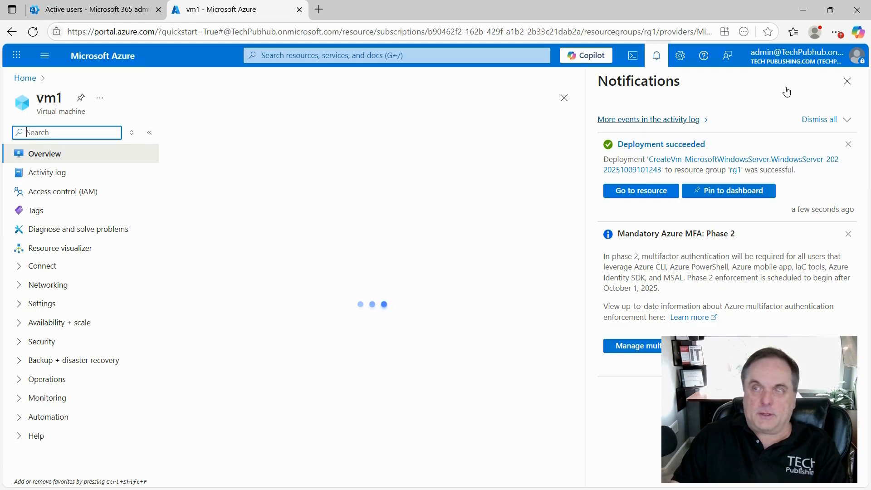
{"action": "left_click", "coordinate": [847, 81]}
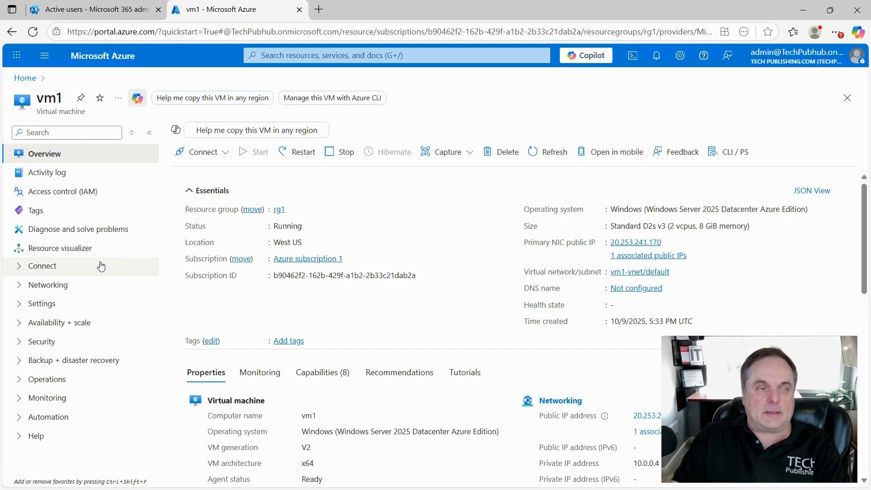
{"action": "left_click", "coordinate": [19, 286]}
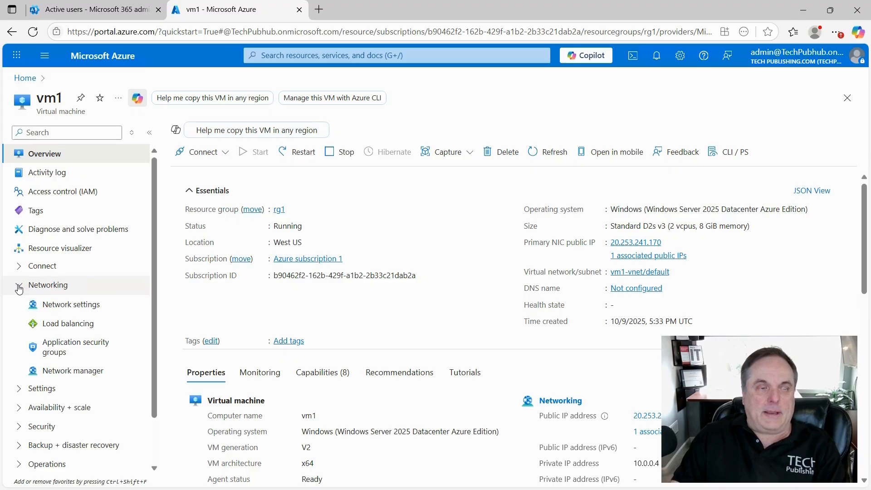
{"action": "left_click", "coordinate": [18, 267]}
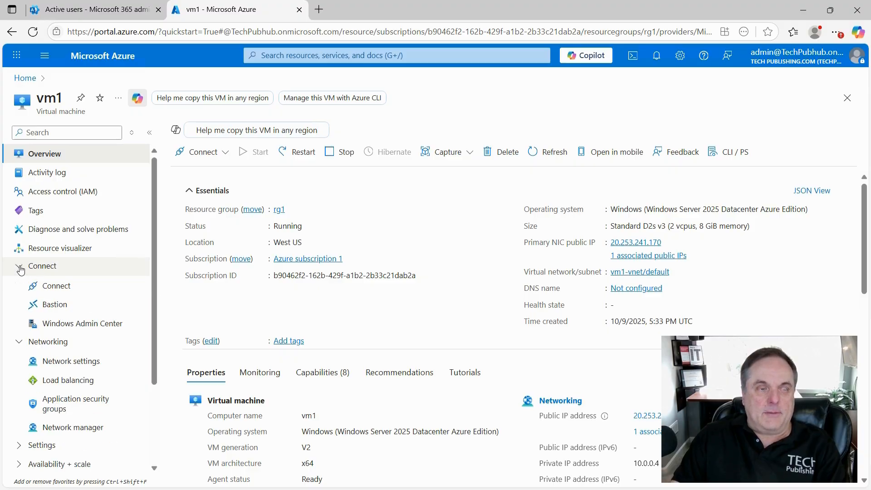
{"action": "scroll", "coordinate": [108, 301], "scroll_direction": "down", "scroll_amount": 3}
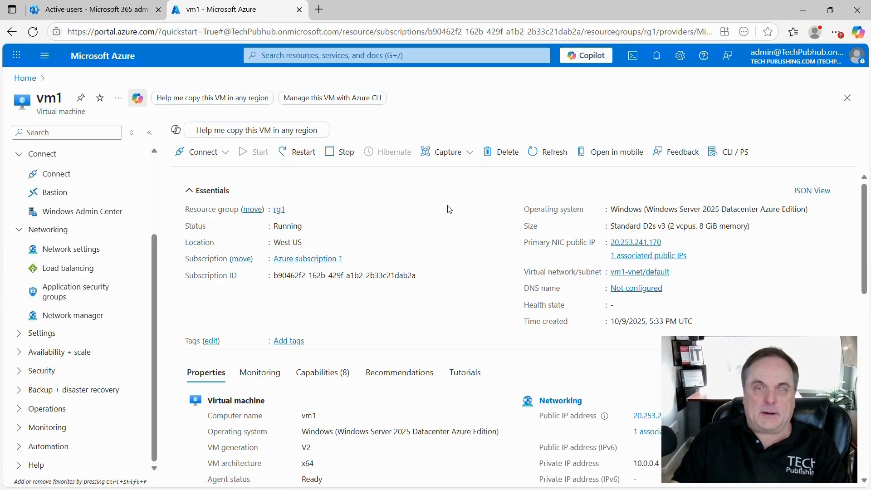
{"action": "left_click", "coordinate": [476, 199]}
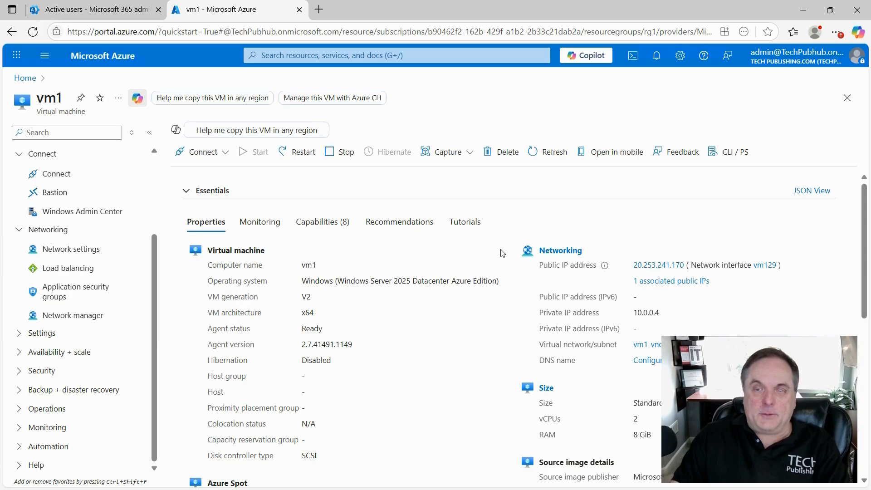
Copy the vm1-ip address 20.253.241.170 and search Windows for 'remote desktop'
{"action": "left_click", "coordinate": [653, 268]}
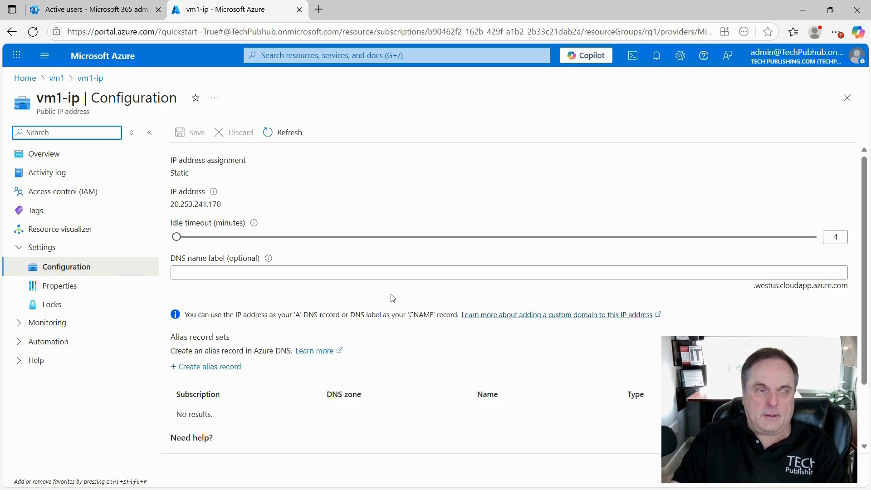
{"action": "left_click_drag", "start_coordinate": [224, 205], "coordinate": [169, 208]}
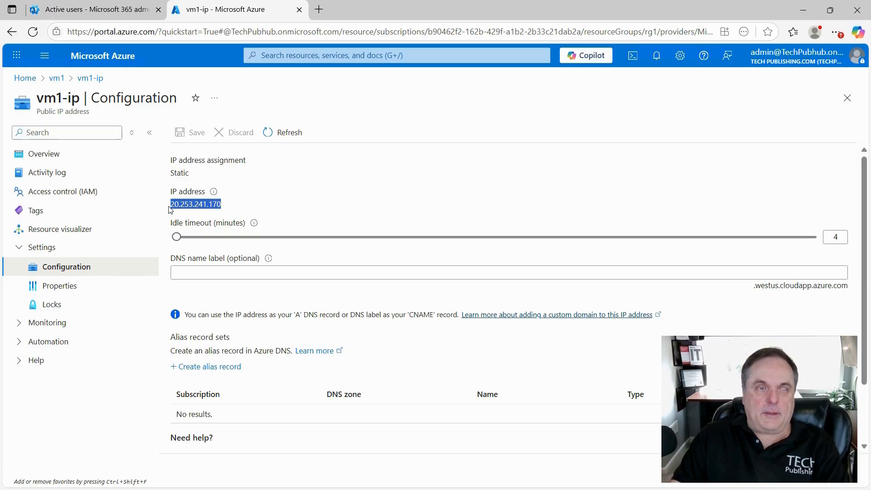
{"action": "right_click", "coordinate": [181, 206]}
{"action": "left_click", "coordinate": [202, 216]}
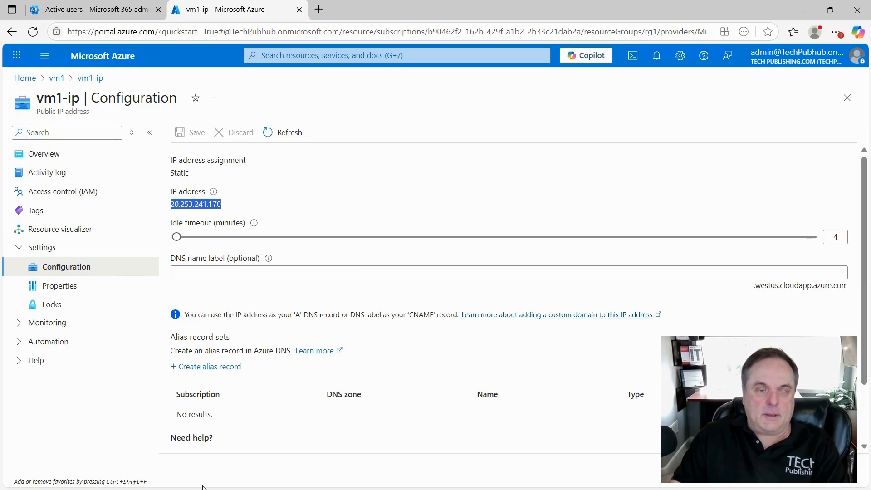
{"action": "left_click", "coordinate": [376, 480]}
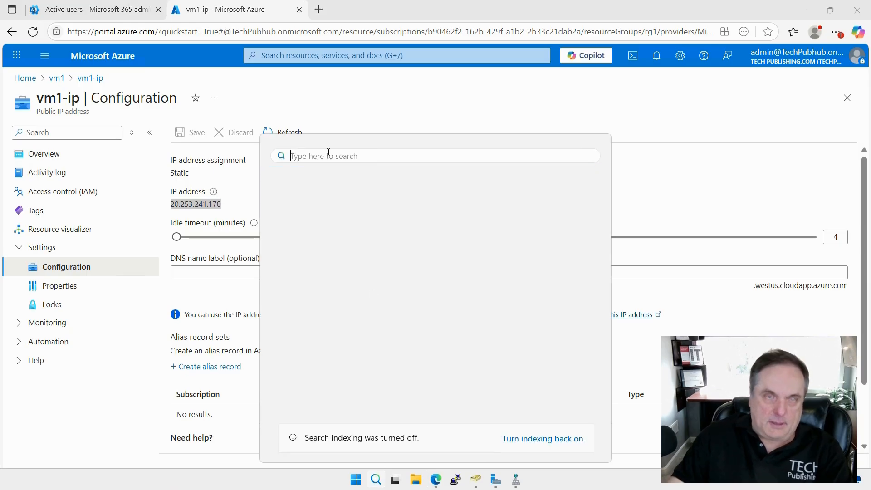
{"action": "type", "text": "re"}
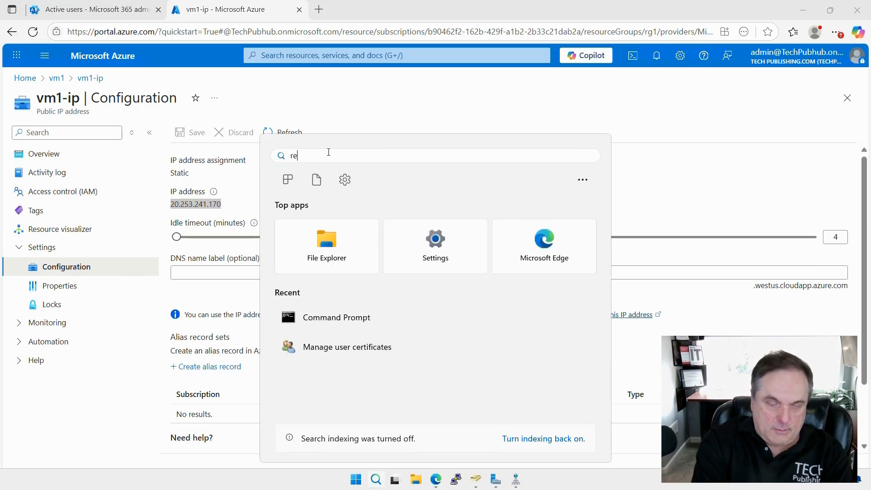
{"action": "type", "text": "mote desktop"}
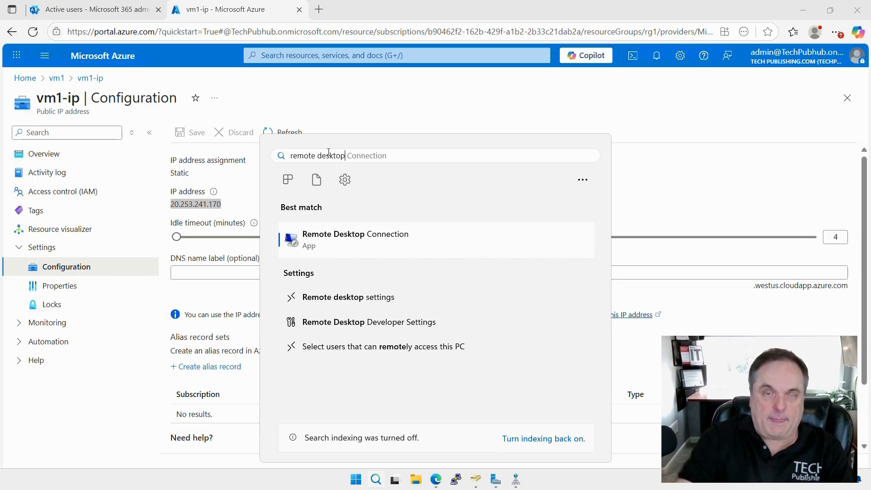
Start a Remote Desktop connection to 20.253.241.170 by pasting the IP as the computer
{"action": "left_click", "coordinate": [330, 239]}
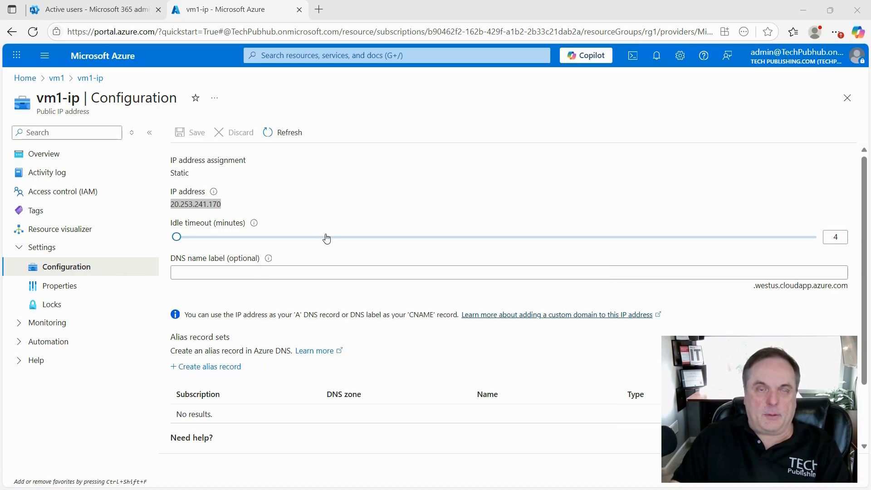
{"action": "right_click", "coordinate": [395, 150]}
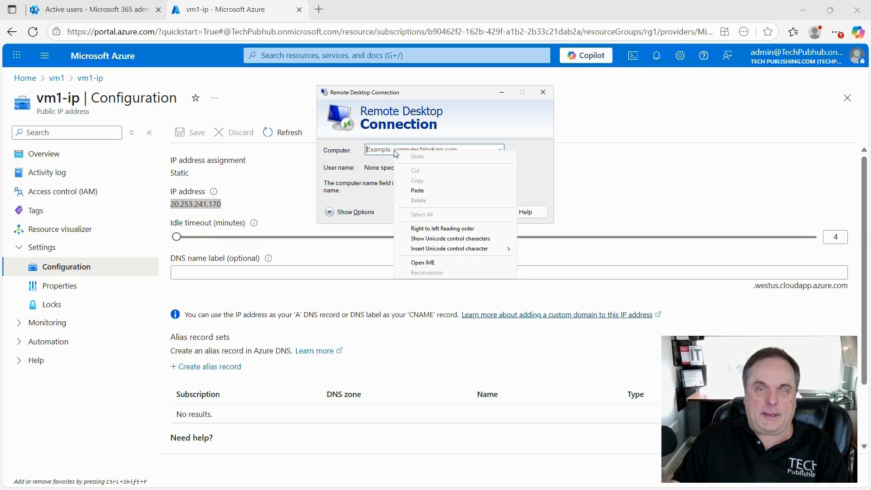
{"action": "left_click", "coordinate": [408, 189]}
{"action": "left_click", "coordinate": [473, 213]}
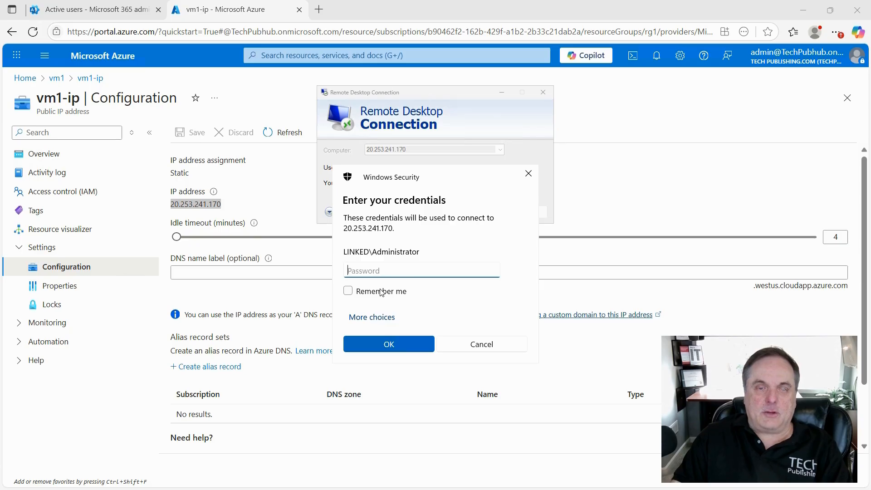
Choose a different account and enter the VM administrator's user name and password
{"action": "left_click", "coordinate": [376, 316]}
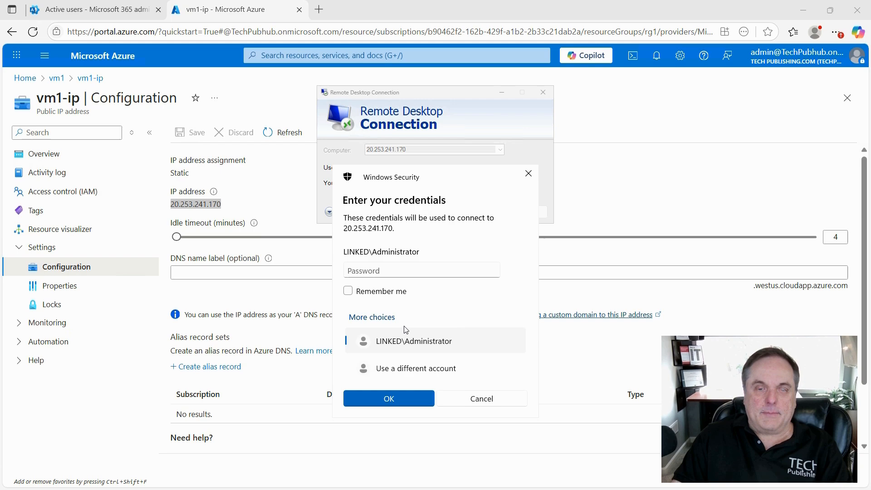
{"action": "left_click", "coordinate": [402, 369]}
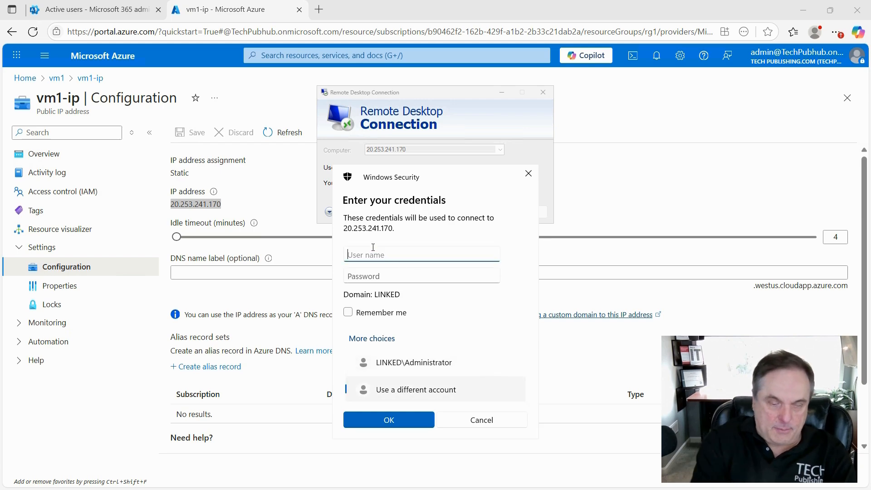
{"action": "type", "text": "winadmin"}
{"action": "key", "text": "Tab"}
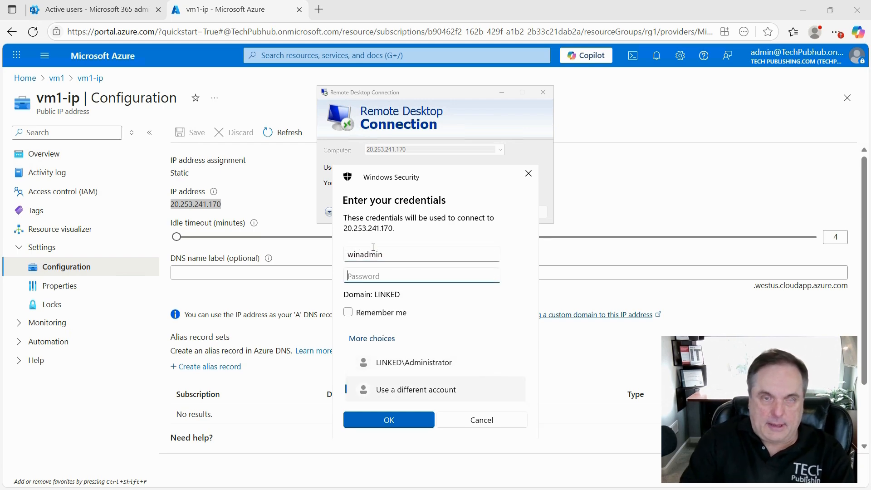
{"action": "type", "text": "•••••••••"}
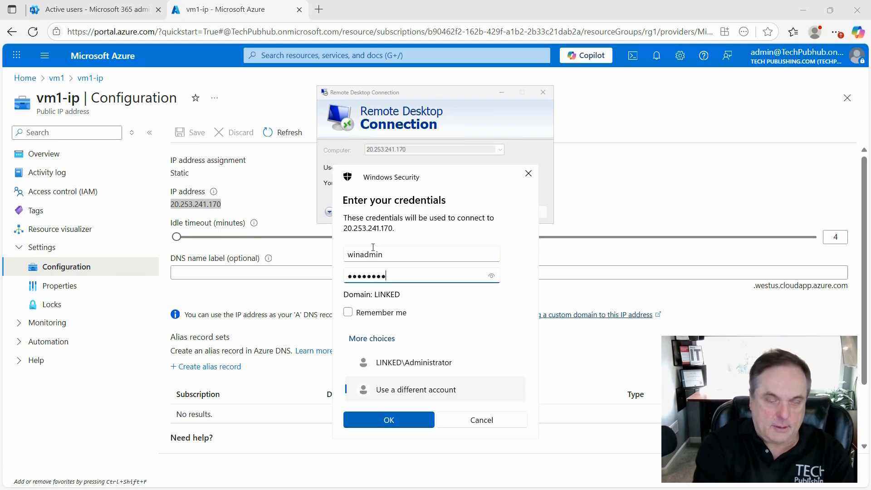
{"action": "type", "text": "•••"}
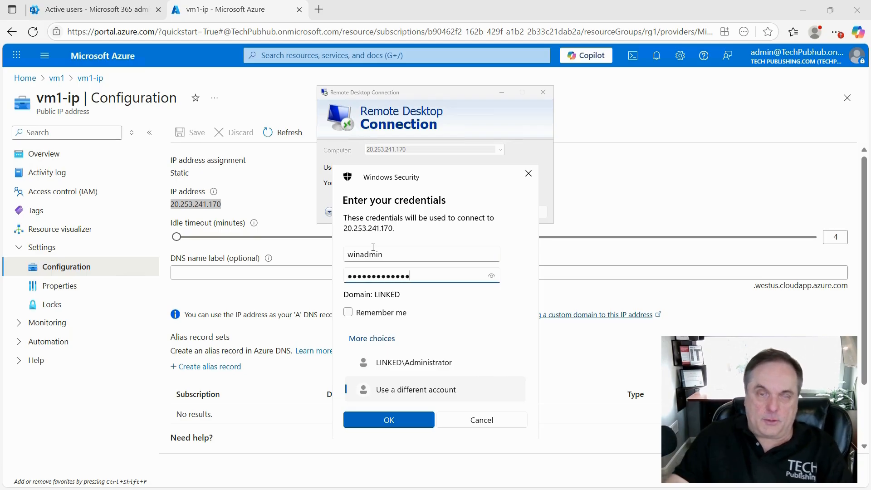
Submit the administrator credentials to sign in to the VM at 20.253.241.170
{"action": "left_click", "coordinate": [389, 420]}
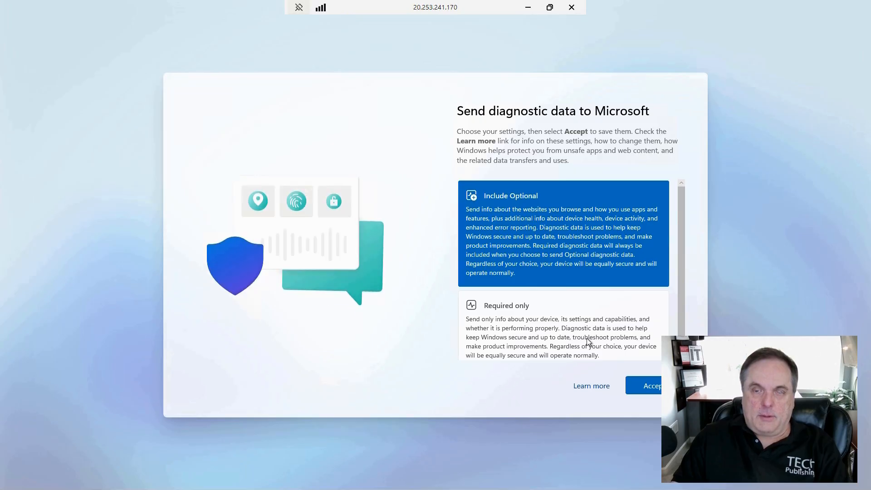
Accept Required-only diagnostic data and permanently dismiss the Windows Admin Center message
{"action": "left_click", "coordinate": [587, 340]}
{"action": "left_click", "coordinate": [648, 391]}
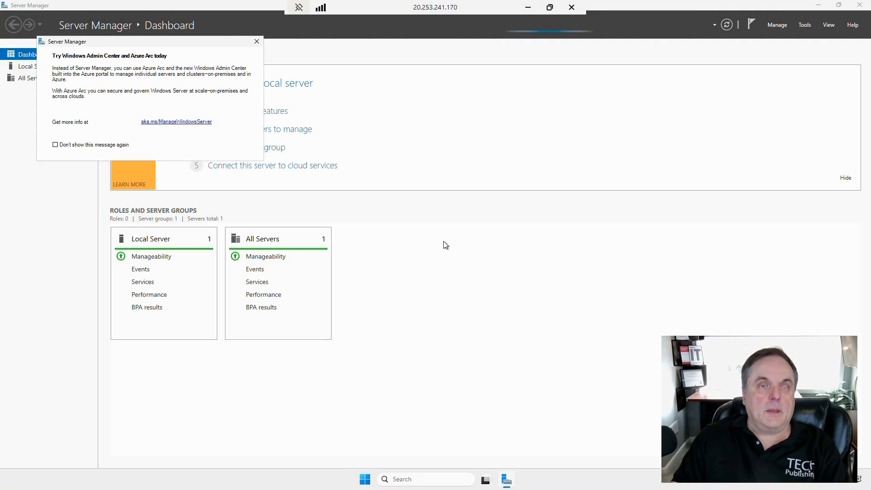
{"action": "left_click", "coordinate": [112, 146]}
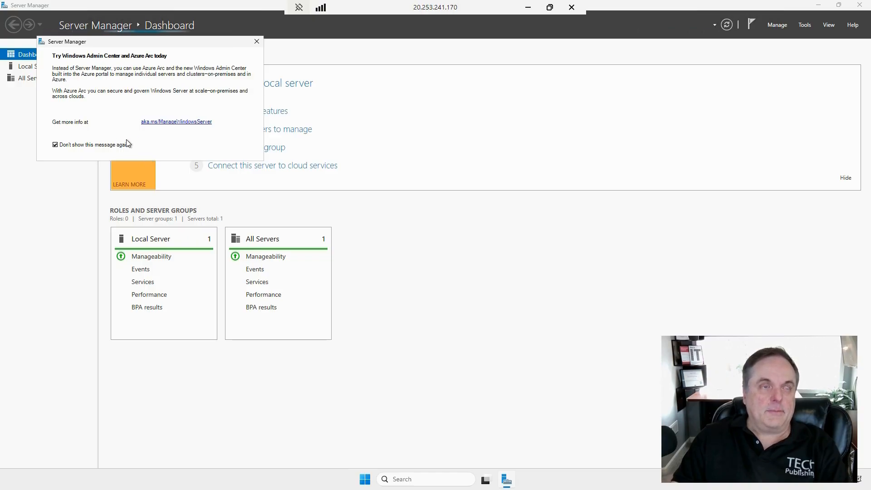
{"action": "left_click", "coordinate": [257, 42]}
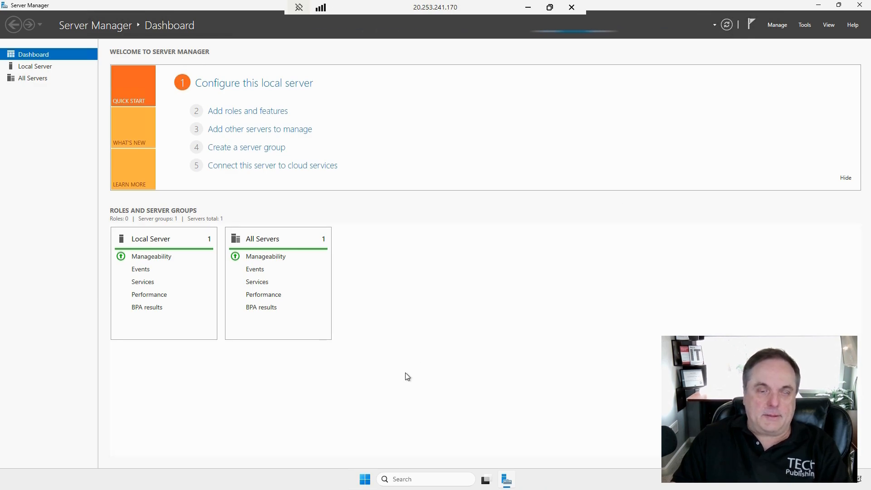
{"action": "left_click", "coordinate": [366, 480]}
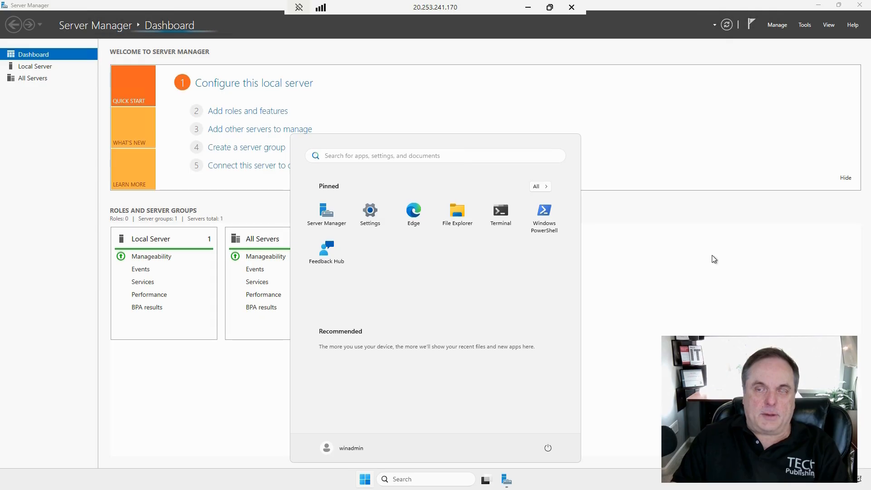
{"action": "left_click", "coordinate": [712, 209]}
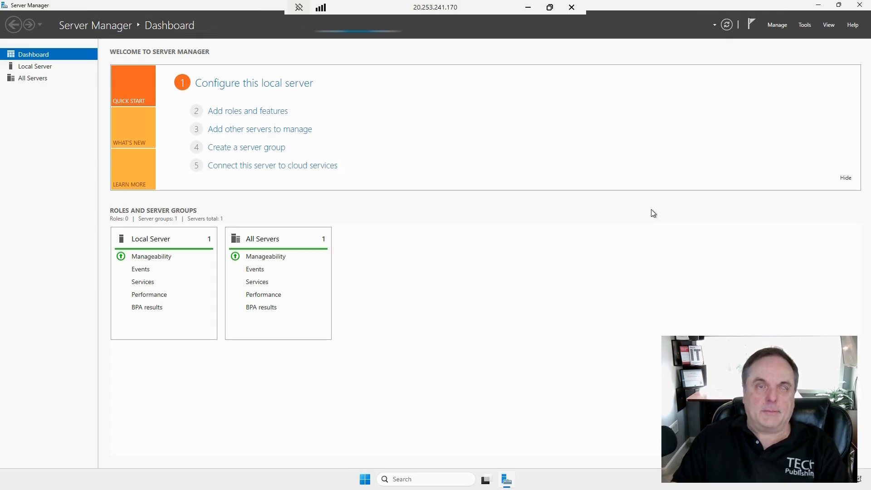